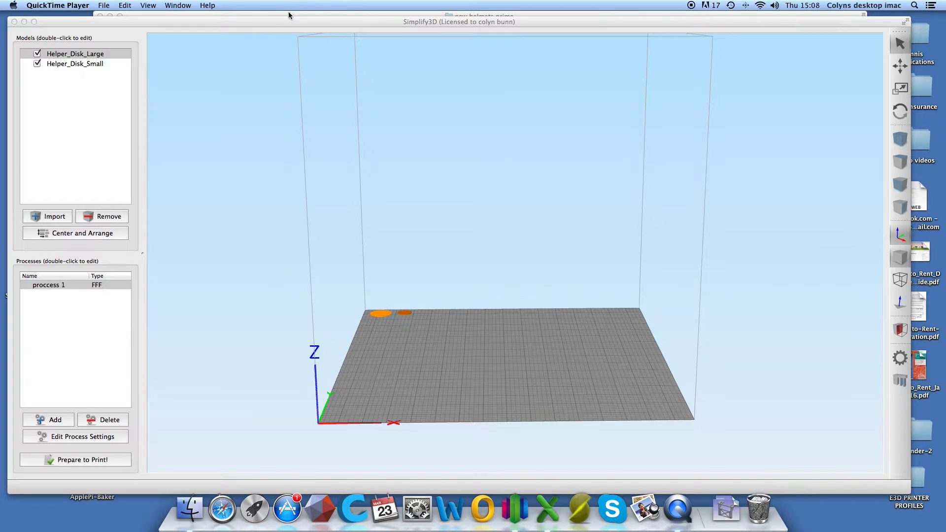
- Load the "actual print (repaired)" helmet model onto the build plate and expand the slicer window to full screen
drag(274, 20, 672, 4)
drag(348, 189, 795, 270)
drag(717, 15, 322, 3)
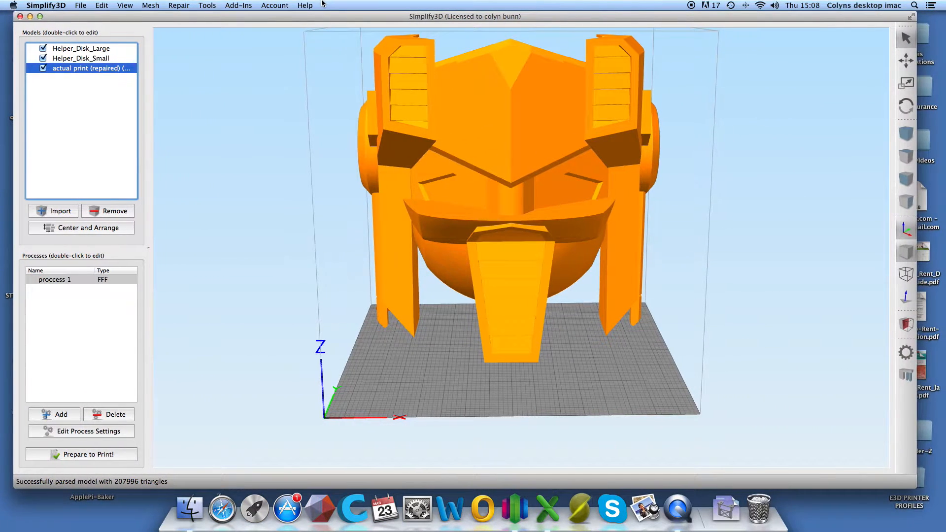
drag(915, 487, 943, 488)
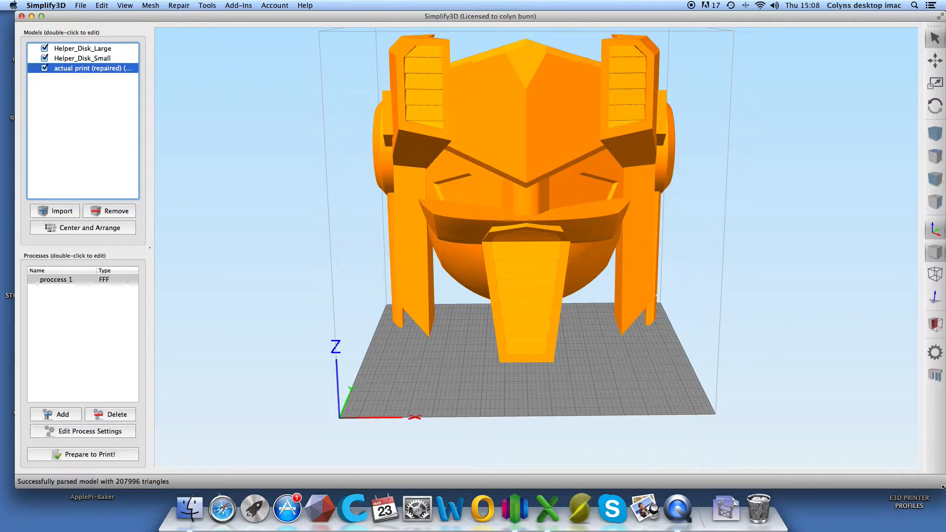
click(940, 17)
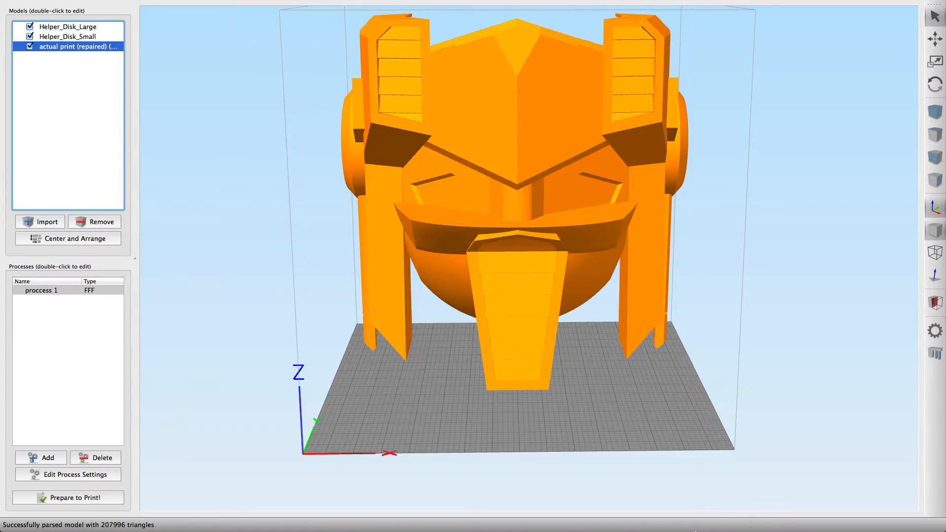
- Generate automatic supports for the upright helmet with Normal type, 3.00 mm pillar resolution and a 50-degree maximum overhang angle
right_drag(797, 274, 805, 291)
drag(805, 291, 578, 292)
double_click(578, 291)
click(936, 351)
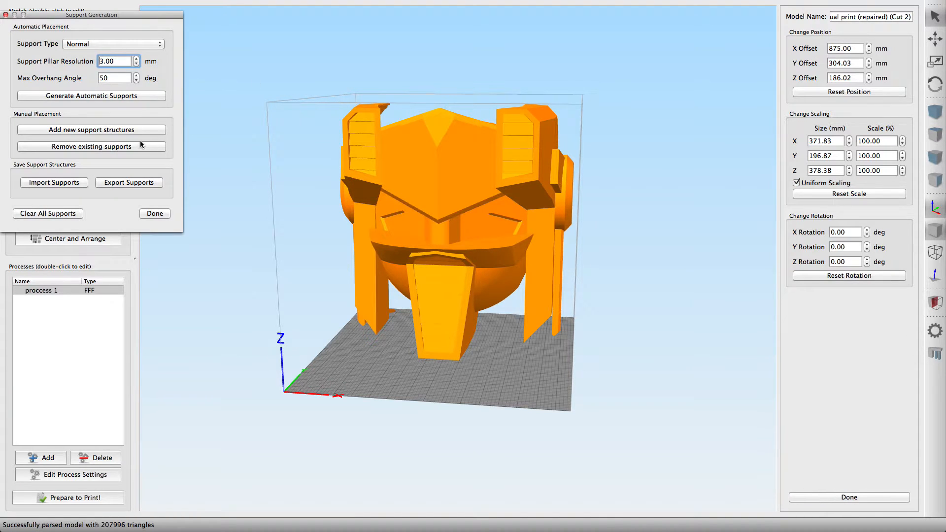
click(112, 96)
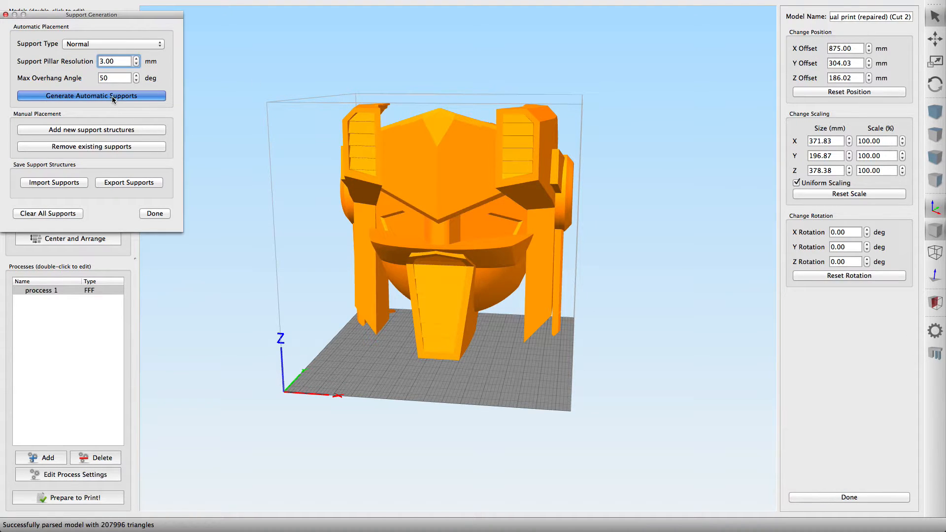
click(156, 213)
- Enable a Z-axis cross section and raise it from the plate to 390 mm to examine the supports inside the helmet
mouse_move(268, 351)
mouse_down()
mouse_move(437, 354)
mouse_move(266, 342)
mouse_move(282, 353)
mouse_move(351, 337)
mouse_move(278, 338)
mouse_move(273, 353)
mouse_up()
click(935, 303)
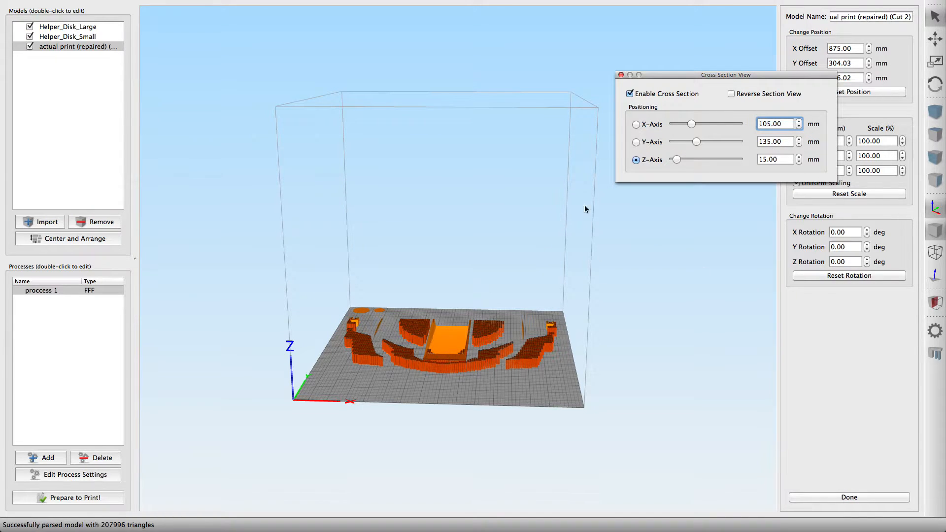
drag(674, 159, 747, 163)
drag(661, 259, 657, 281)
drag(738, 161, 747, 177)
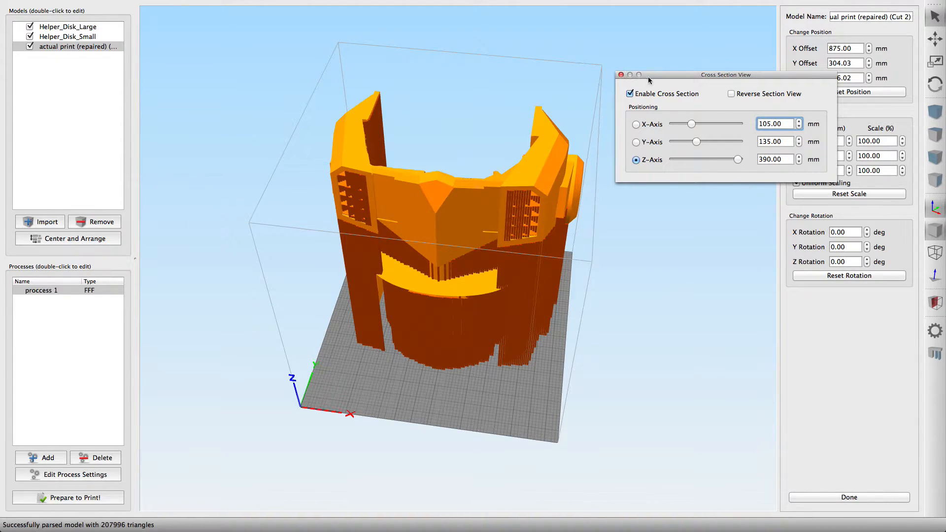
drag(649, 80, 660, 21)
drag(661, 220, 605, 178)
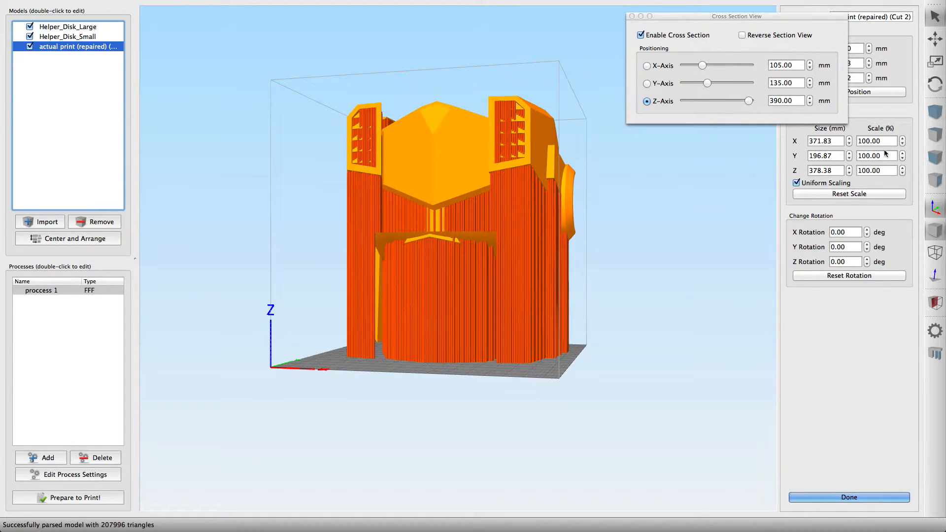
- Clear all supports from the upright helmet
click(935, 353)
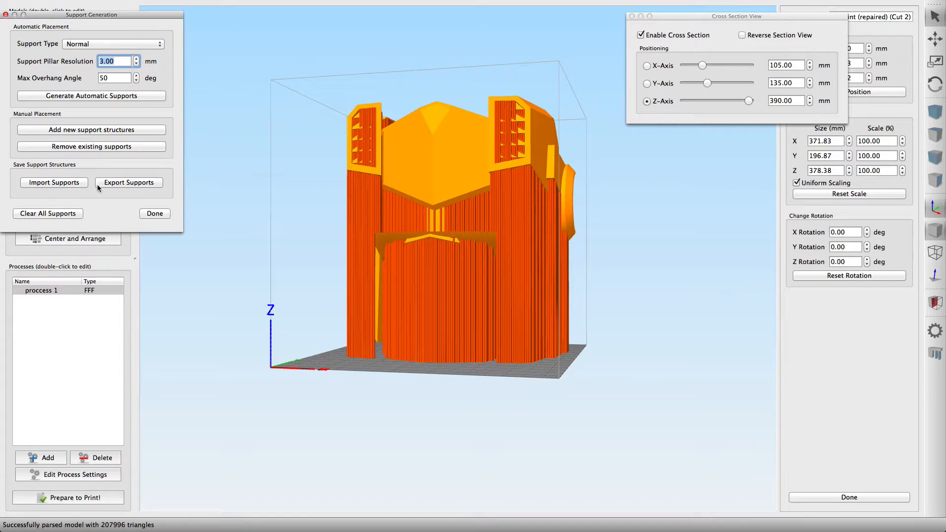
click(79, 213)
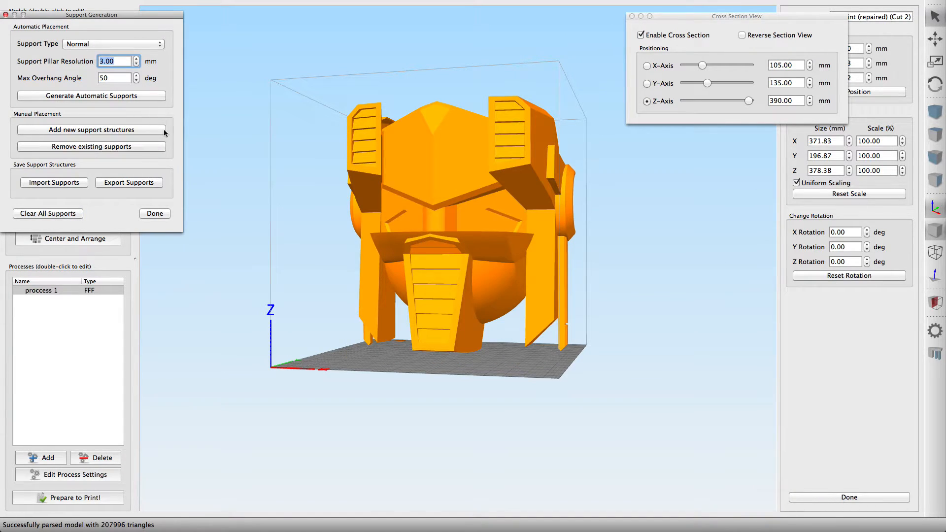
click(155, 217)
- Tilt the helmet to an X rotation of 26 degrees and centre it on the build plate
drag(302, 334, 354, 340)
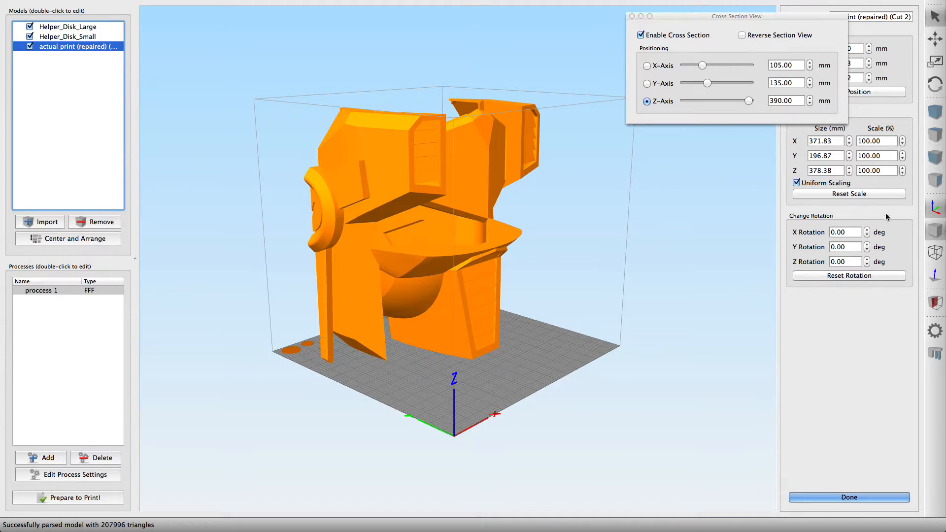
drag(698, 18, 610, 7)
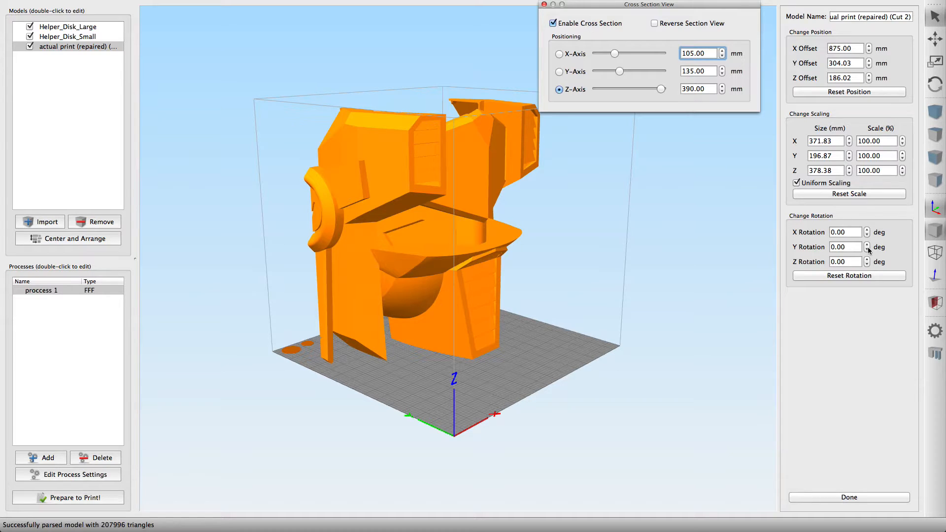
click(867, 230)
click(867, 231)
click(867, 230)
click(867, 230)
click(867, 230)
click(867, 230)
click(867, 230)
click(867, 230)
click(867, 230)
click(867, 230)
click(867, 230)
click(867, 230)
click(867, 230)
click(867, 230)
click(867, 230)
click(867, 230)
click(867, 230)
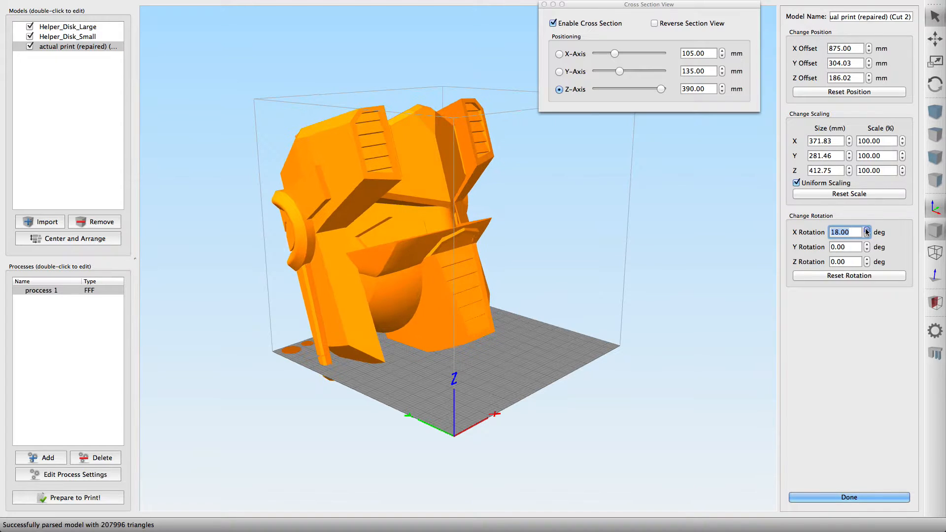
click(867, 230)
click(867, 230)
click(867, 230)
click(867, 231)
click(867, 230)
click(867, 231)
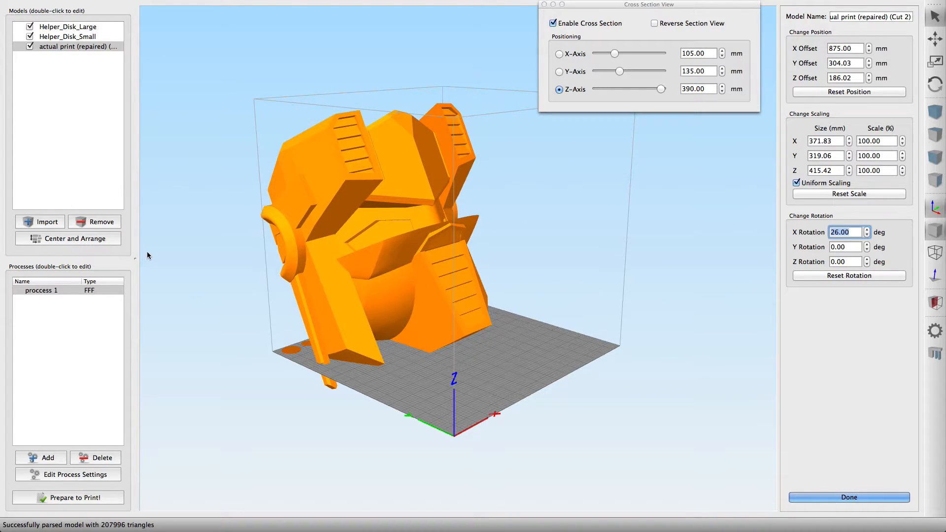
click(102, 240)
- Set the helmet's X rotation to 45 degrees
drag(432, 434, 327, 428)
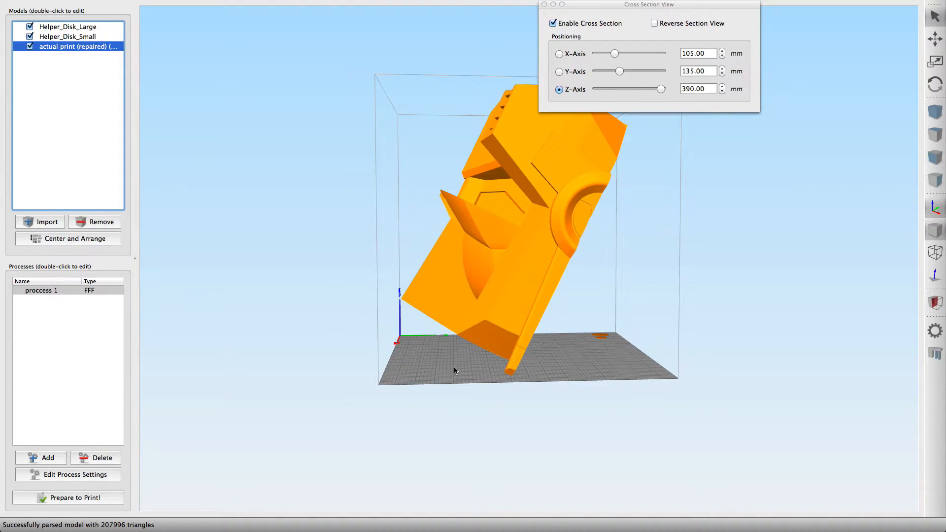
double_click(505, 329)
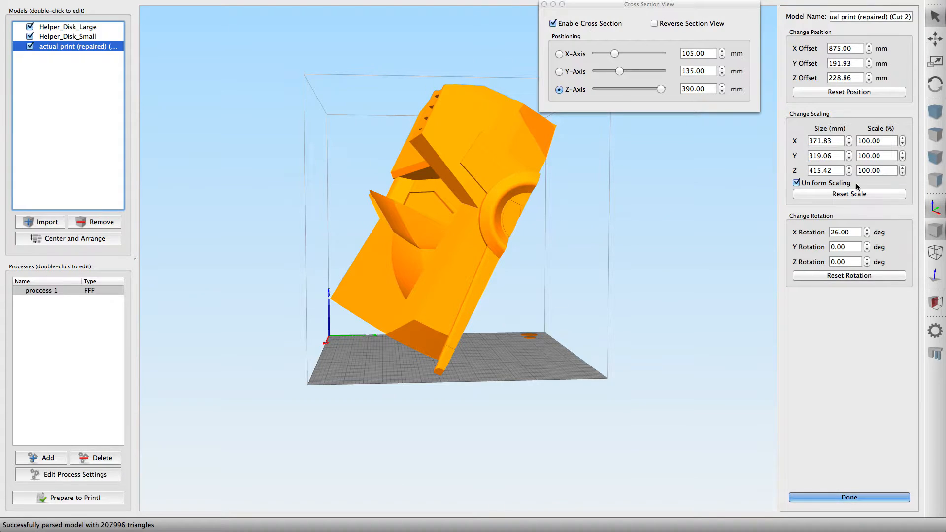
click(837, 233)
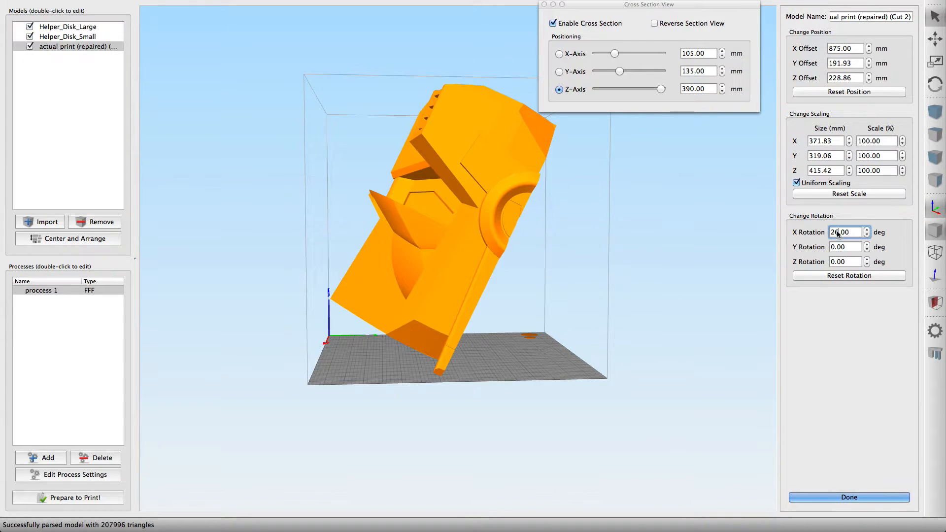
key(Return)
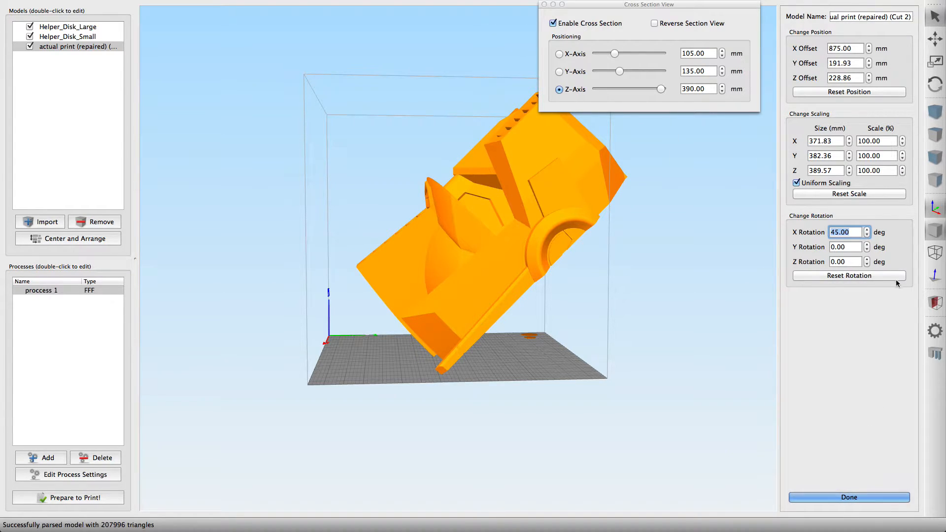
- Generate automatic supports for the tilted helmet with 3.00 mm pillar resolution and a 50-degree maximum overhang angle
click(936, 353)
click(91, 96)
drag(286, 330, 470, 344)
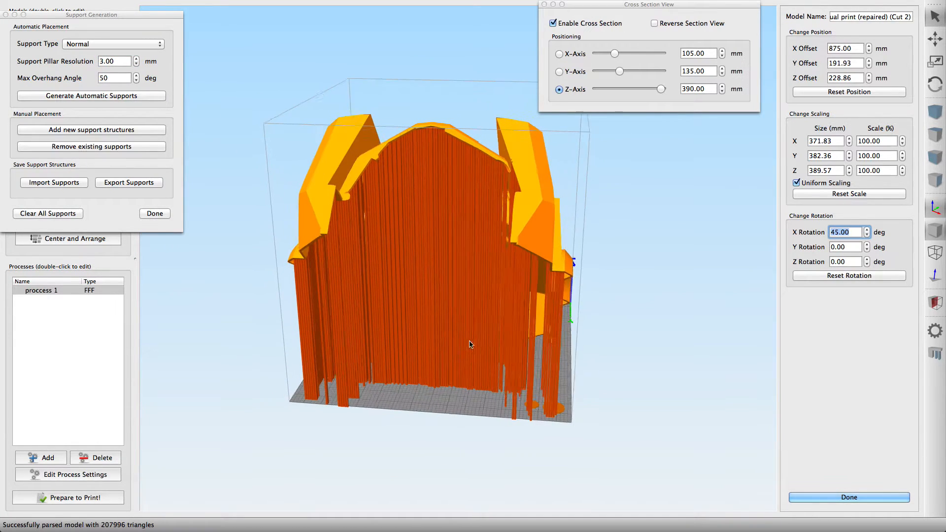
click(154, 218)
- Centre and arrange the tilted helmet on the build plate
drag(237, 360, 334, 373)
click(99, 244)
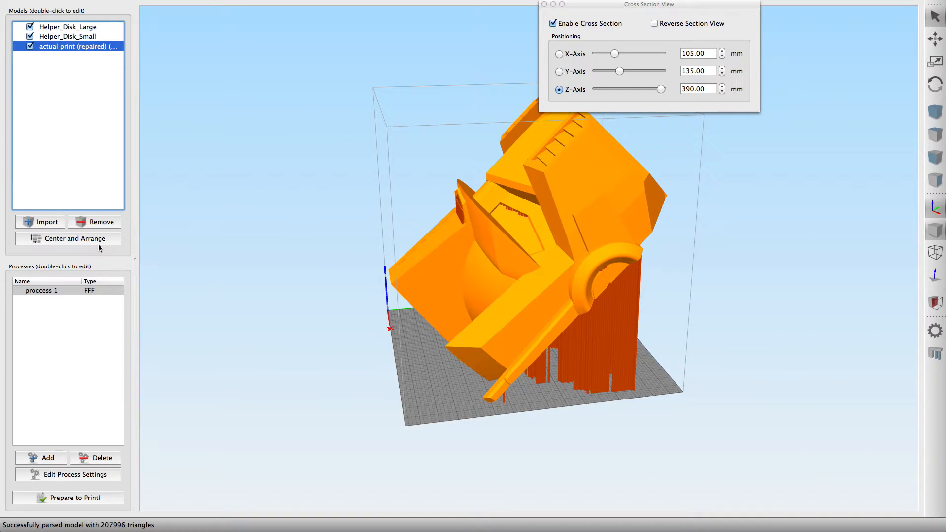
drag(273, 407, 343, 406)
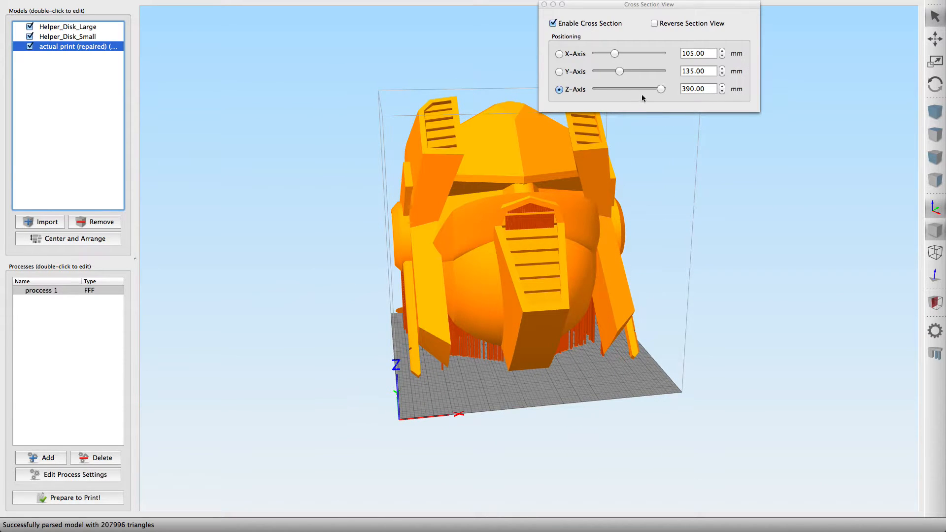
- Lower the Z-axis cross section to 363.41 mm and return it to 390 mm to inspect supports behind the forehead
drag(610, 8, 710, 15)
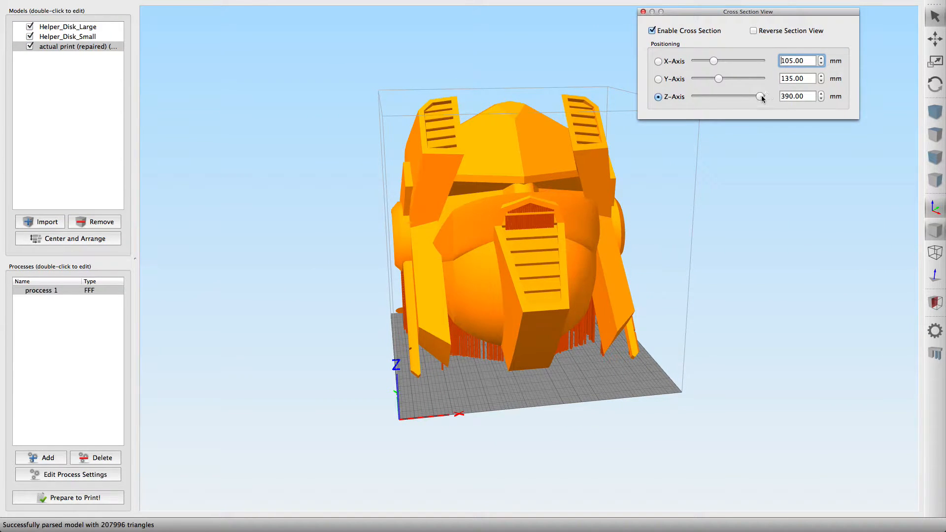
drag(762, 98, 756, 97)
drag(757, 207, 751, 261)
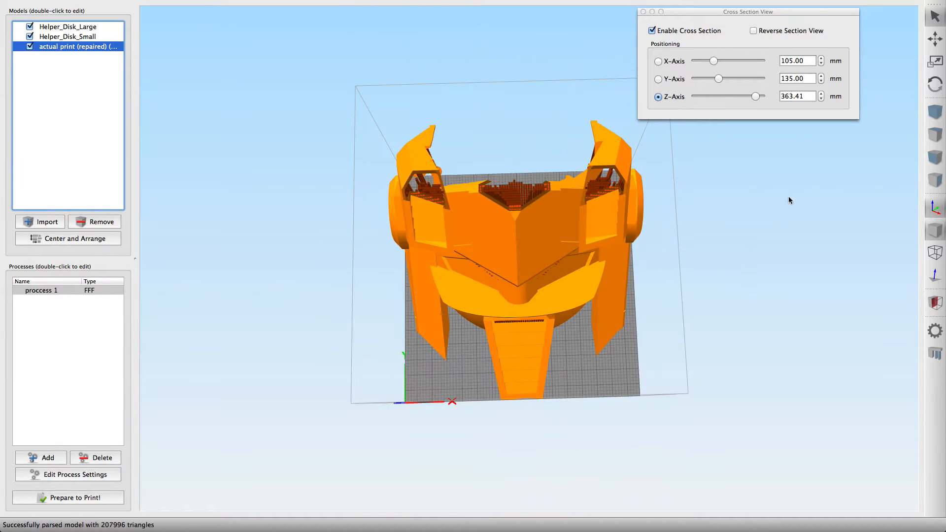
mouse_move(757, 97)
mouse_down()
mouse_move(723, 100)
mouse_move(736, 102)
mouse_move(701, 118)
mouse_move(761, 114)
mouse_up()
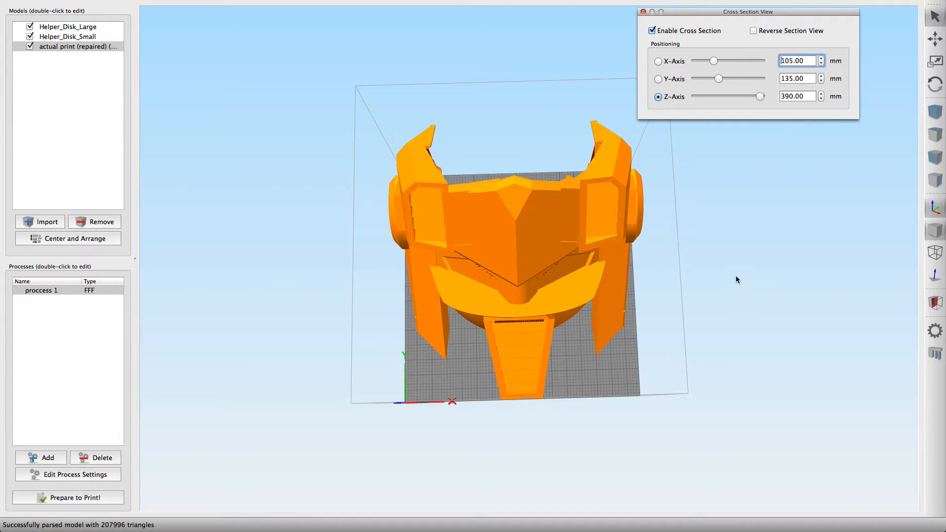
drag(735, 277, 716, 237)
- Clear all supports from the tilted helmet
double_click(528, 268)
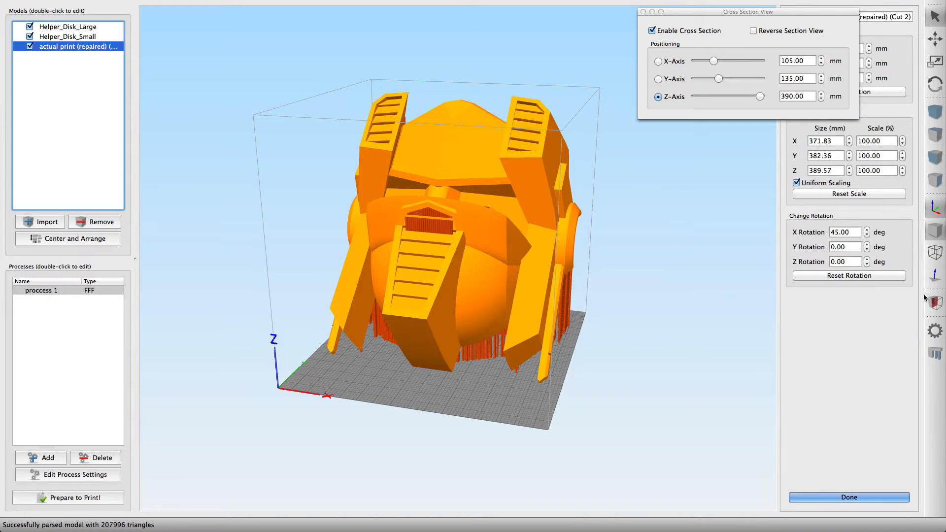
click(935, 354)
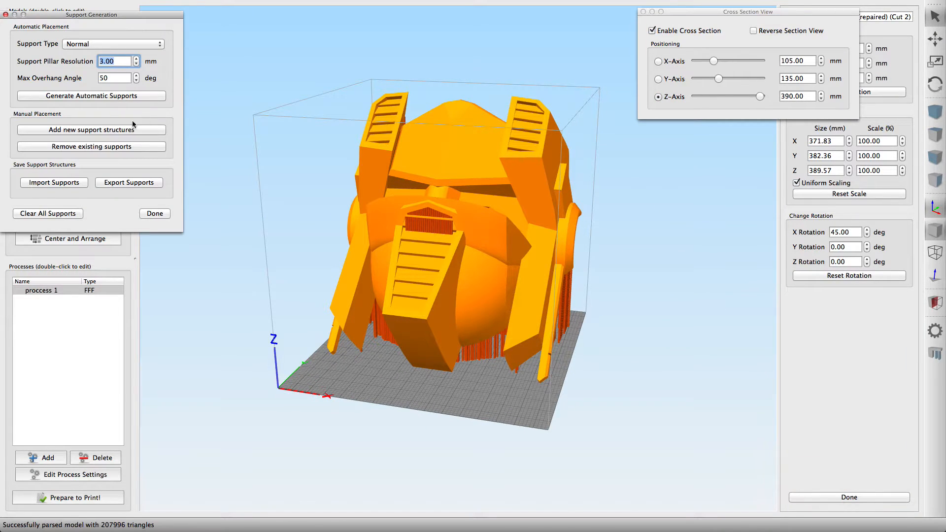
click(91, 147)
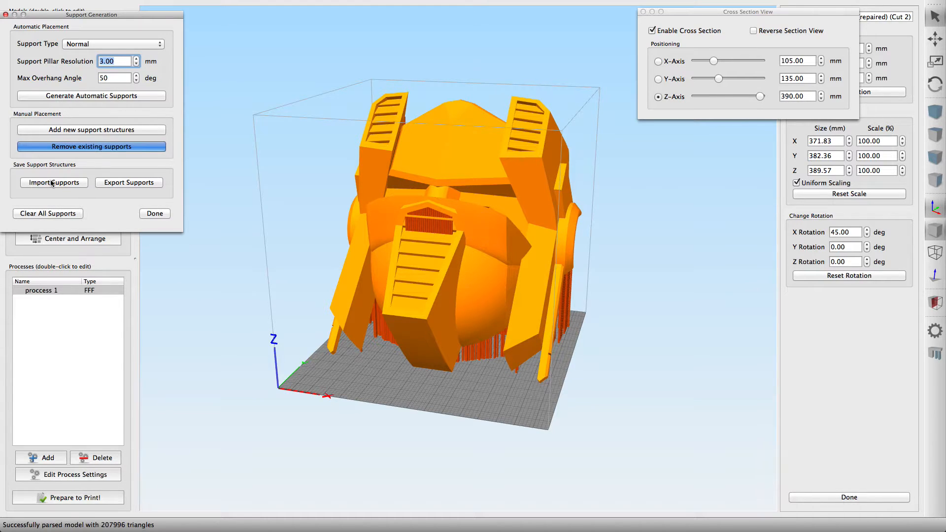
click(74, 213)
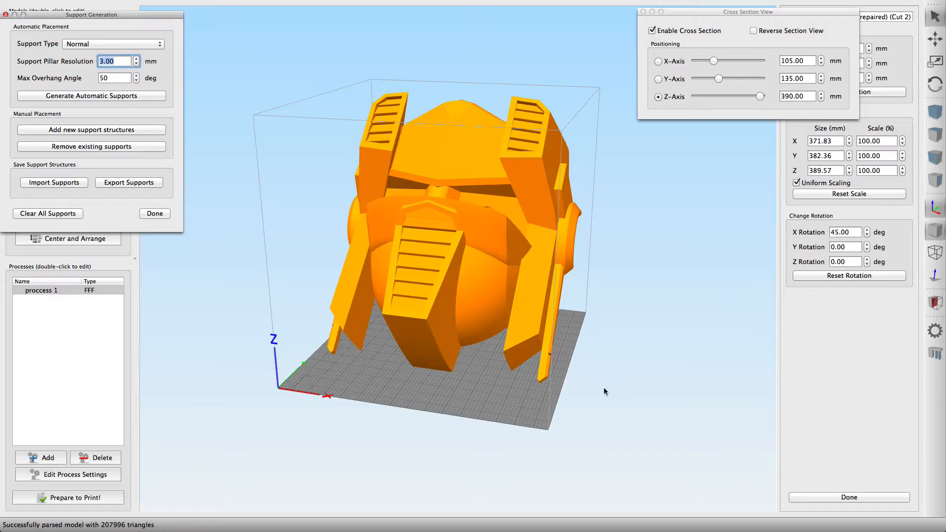
click(155, 213)
- Examine from below and from the side how the helmet's lowest edges and tips meet the build plate
drag(579, 318, 537, 241)
scroll(431, 301, up, 10)
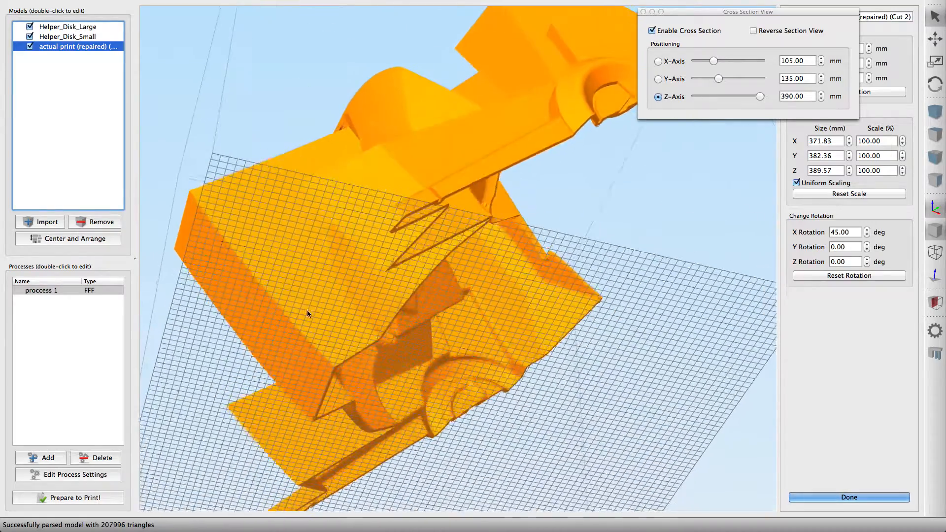
drag(307, 313, 284, 373)
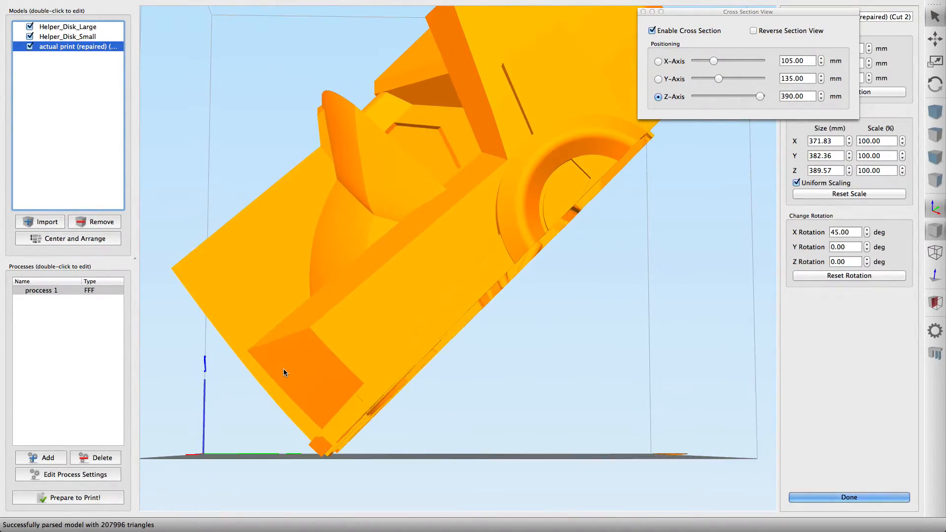
mouse_move(331, 465)
mouse_down()
mouse_move(347, 476)
mouse_move(323, 479)
mouse_move(333, 458)
mouse_up()
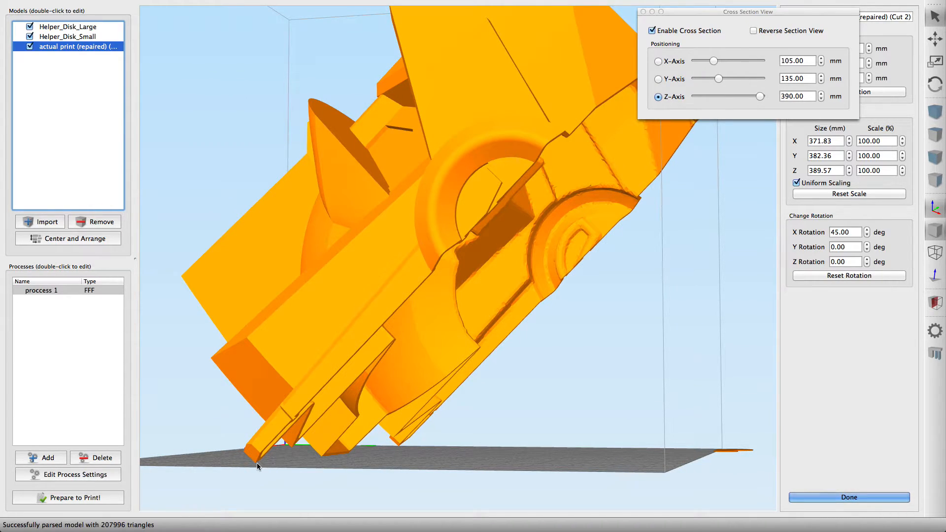
drag(387, 458, 393, 454)
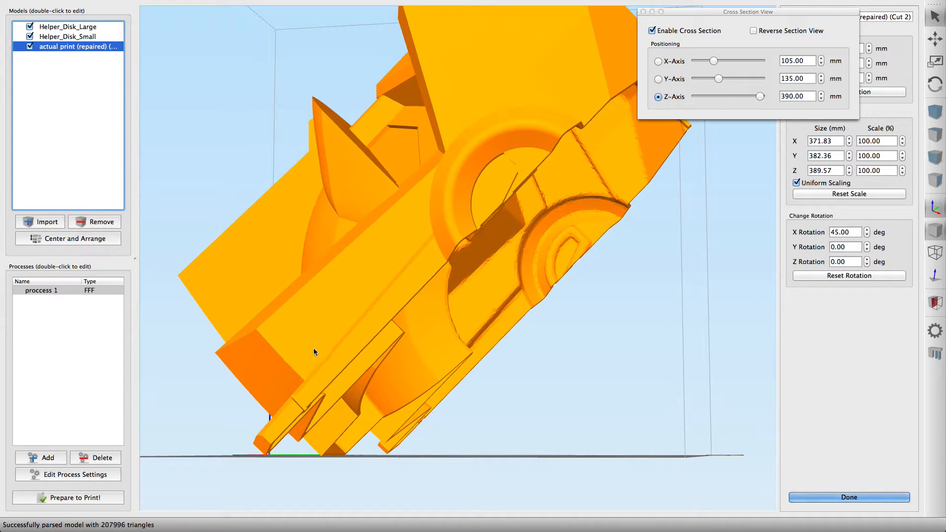
drag(368, 474, 335, 464)
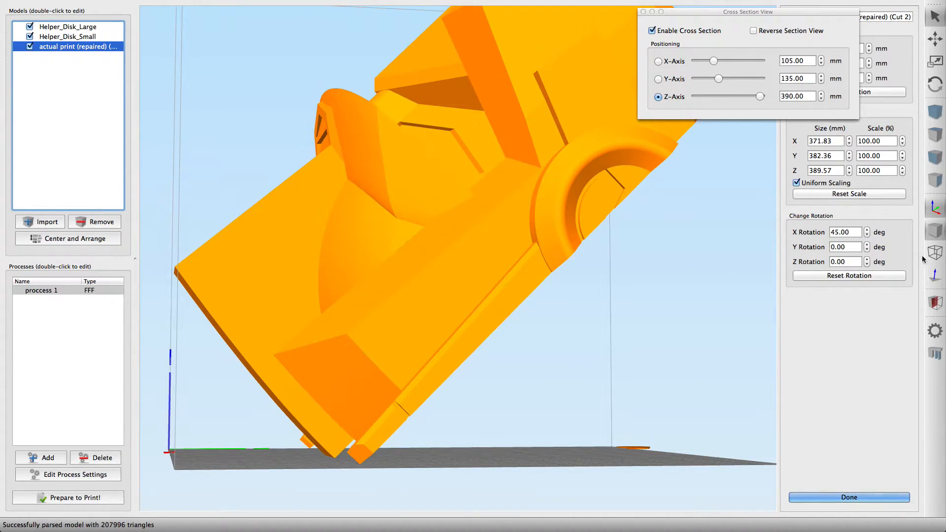
drag(715, 311, 458, 277)
- Move the Cross Section View window clear of the helmet's position and scaling settings
drag(794, 11, 742, 11)
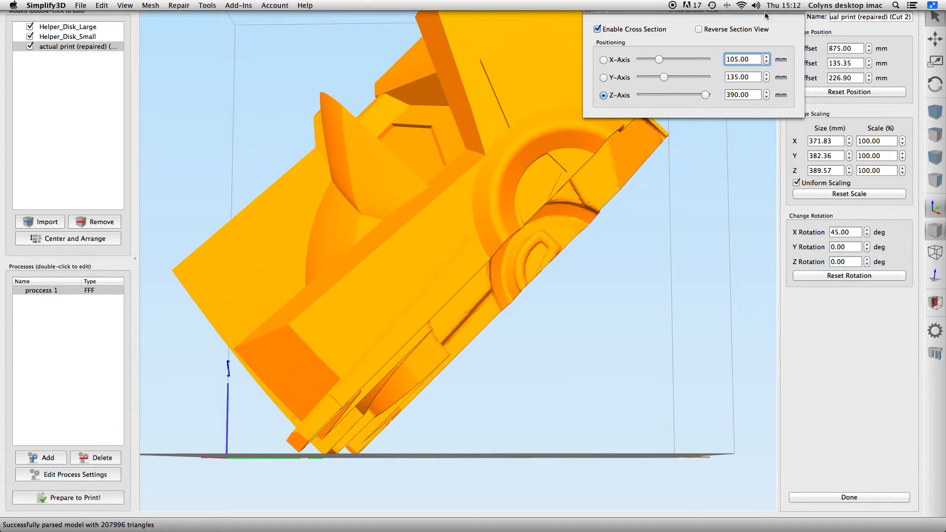
drag(777, 12, 744, 15)
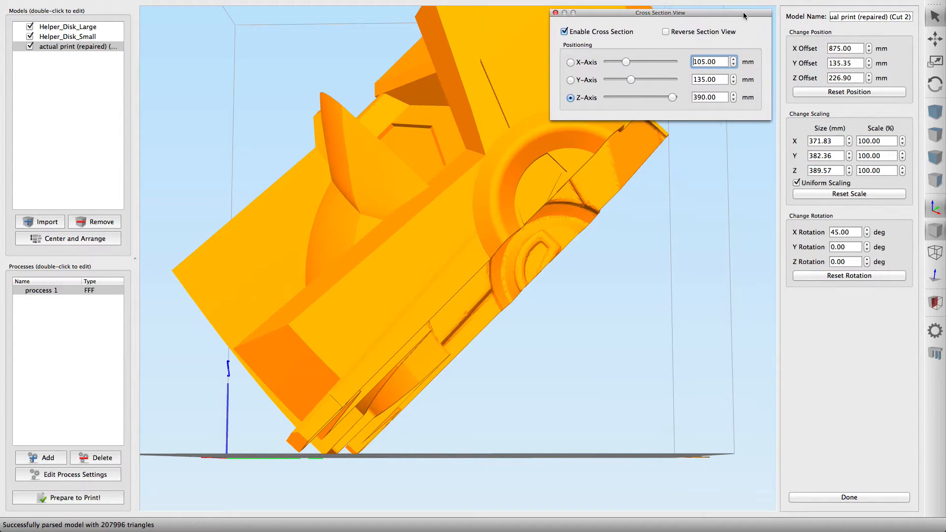
- Lower the helmet to a Z offset of 224.90 mm and check how its tips meet the build plate
click(871, 81)
click(870, 81)
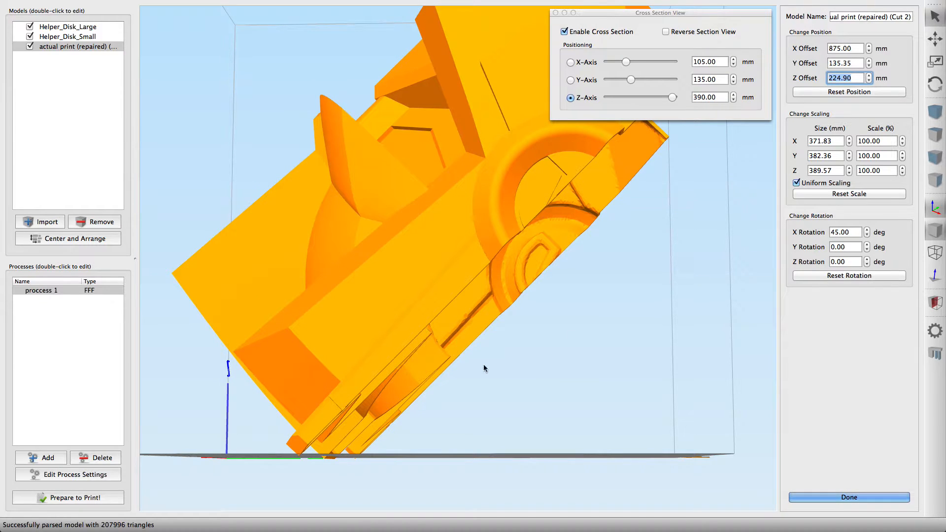
drag(458, 382, 506, 386)
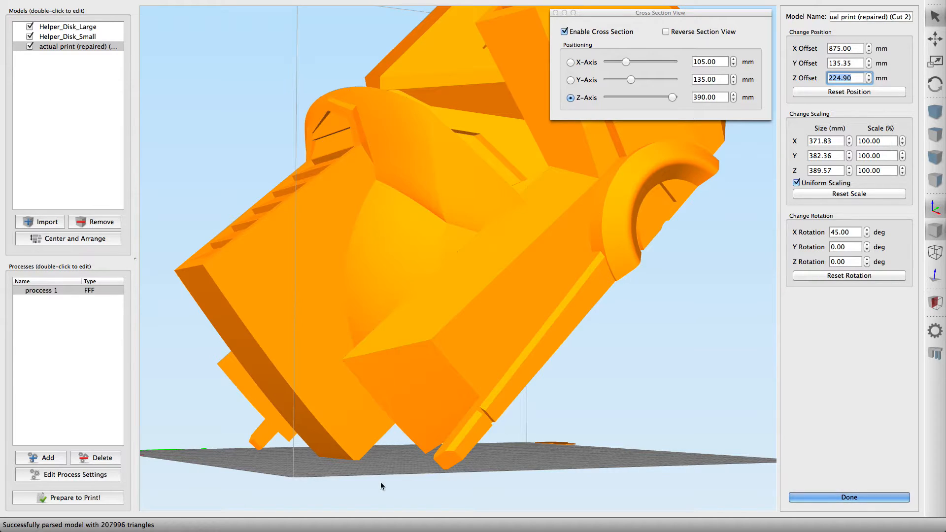
drag(457, 482, 372, 469)
drag(298, 468, 320, 465)
drag(517, 466, 458, 428)
scroll(479, 463, down, 2)
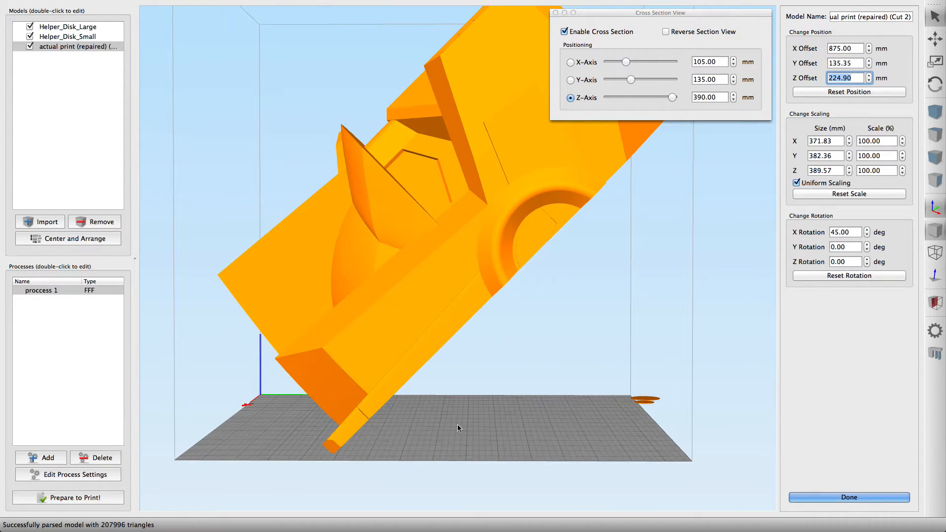
- Move the large and small helper disks onto the build plate in front of the helmet
drag(652, 374, 398, 430)
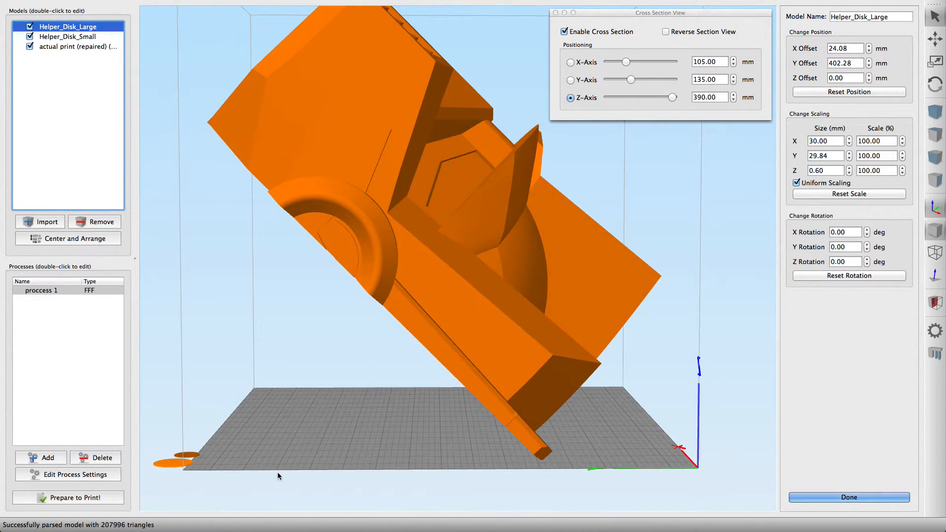
key(t)
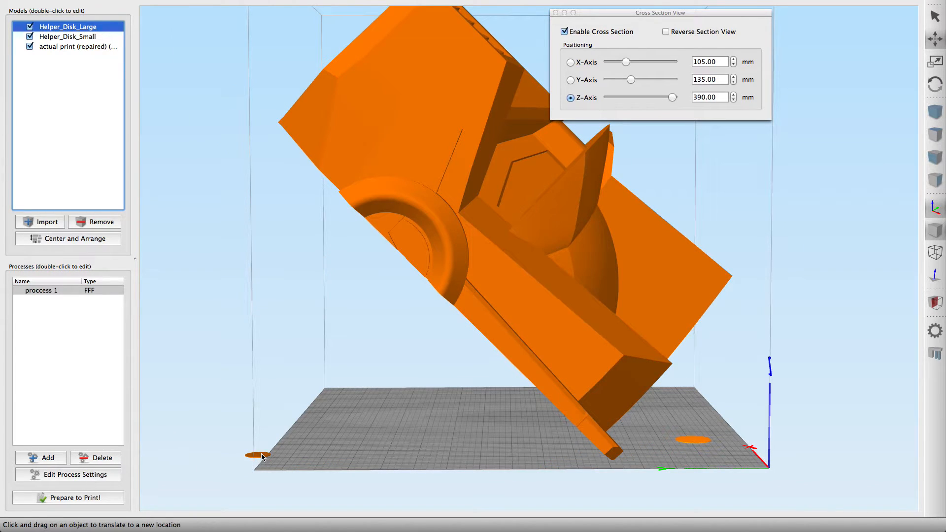
drag(261, 453, 508, 452)
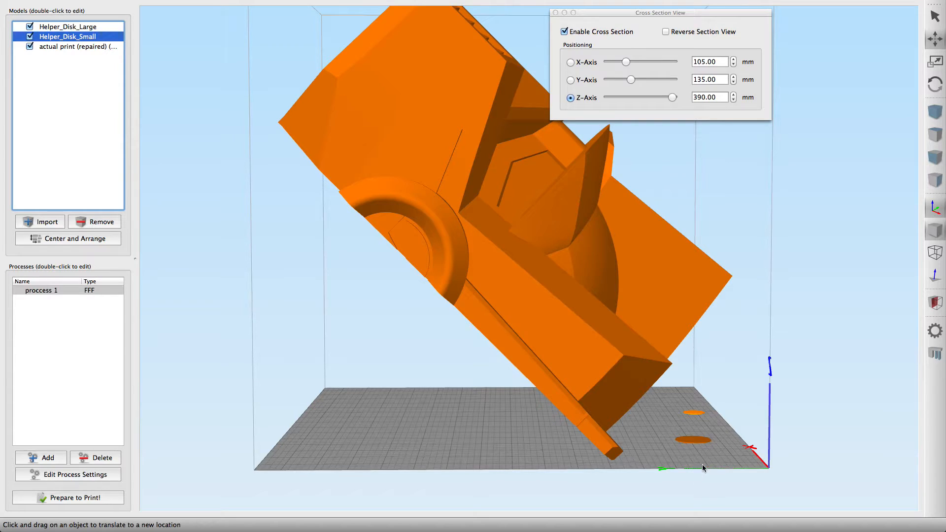
- Examine the helmet's chin and side tips from the front in relation to the two helper disks
drag(706, 461, 562, 483)
scroll(563, 483, down, 8)
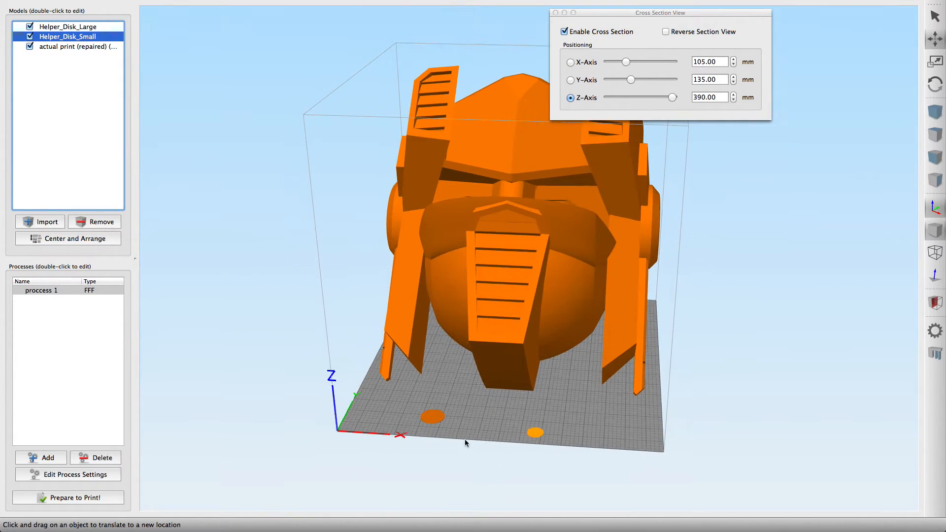
mouse_move(469, 434)
mouse_down()
mouse_move(471, 441)
mouse_move(501, 407)
mouse_move(455, 433)
mouse_up()
scroll(460, 440, up, 4)
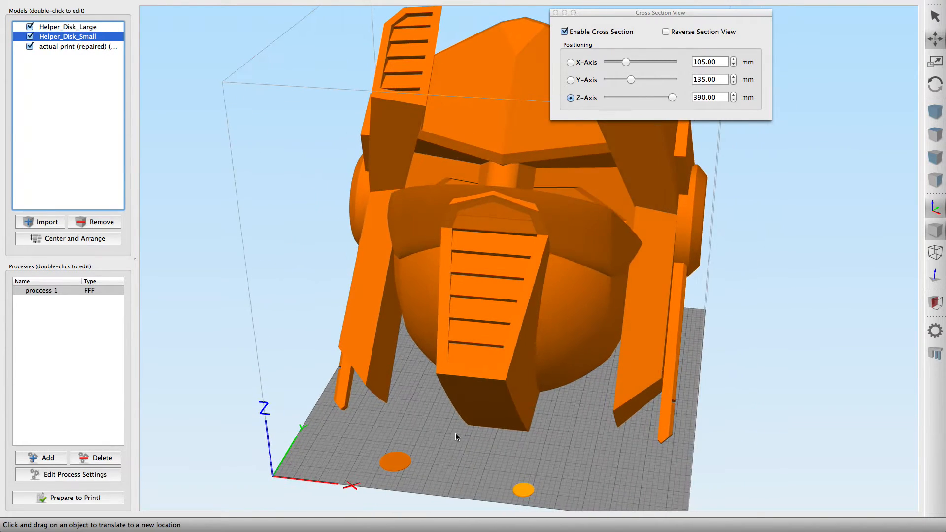
scroll(455, 433, down, 5)
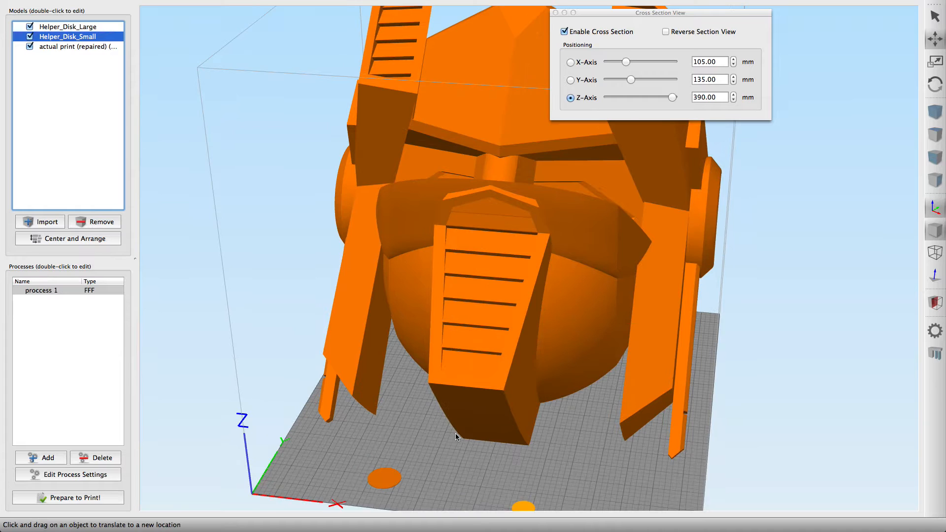
scroll(431, 409, down, 3)
scroll(431, 409, up, 3)
drag(446, 400, 470, 410)
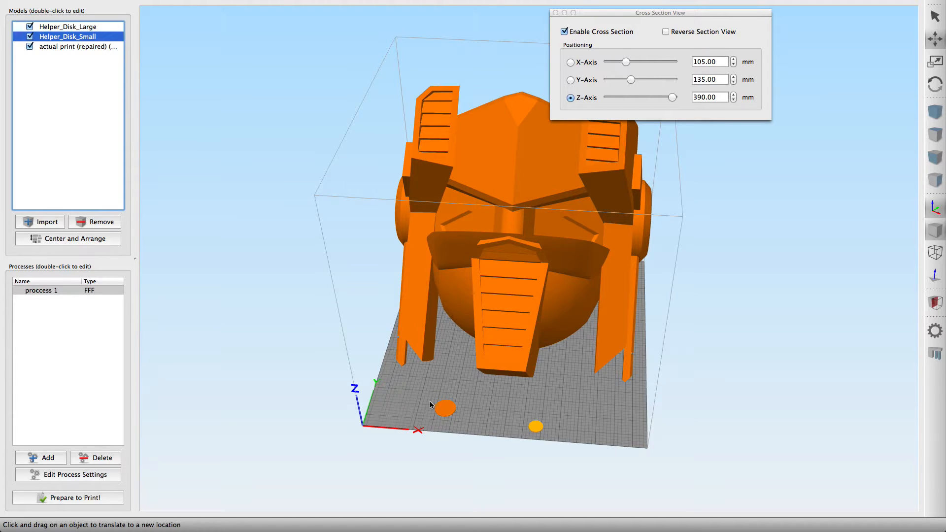
mouse_move(469, 426)
mouse_down()
mouse_move(473, 401)
mouse_move(472, 422)
mouse_move(454, 417)
mouse_up()
- Turn off uniform scaling for the large helper disk and set its X scale to 400%
double_click(453, 413)
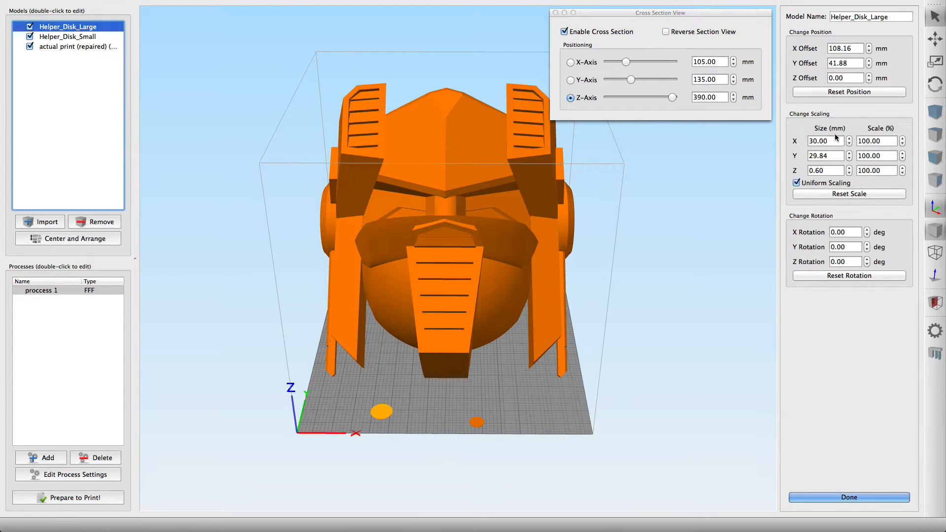
click(796, 182)
click(903, 140)
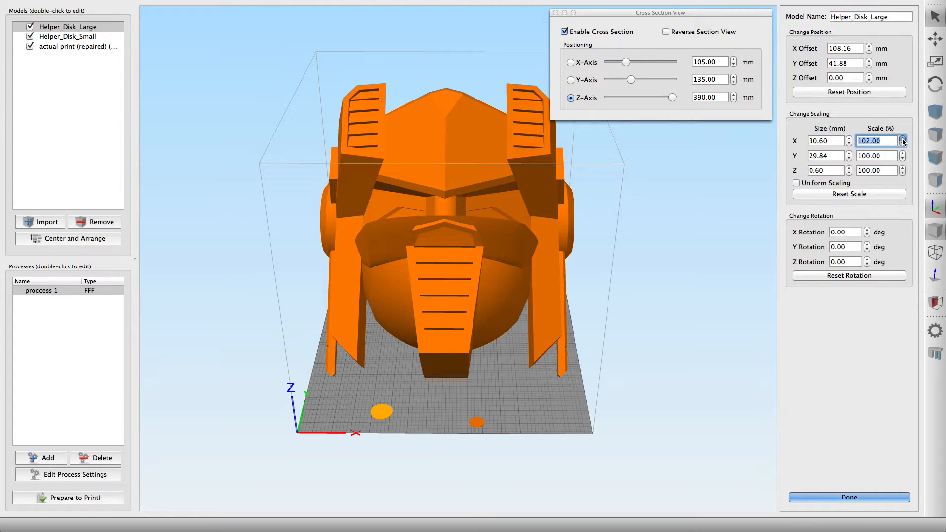
click(903, 140)
text(400)
key(Return)
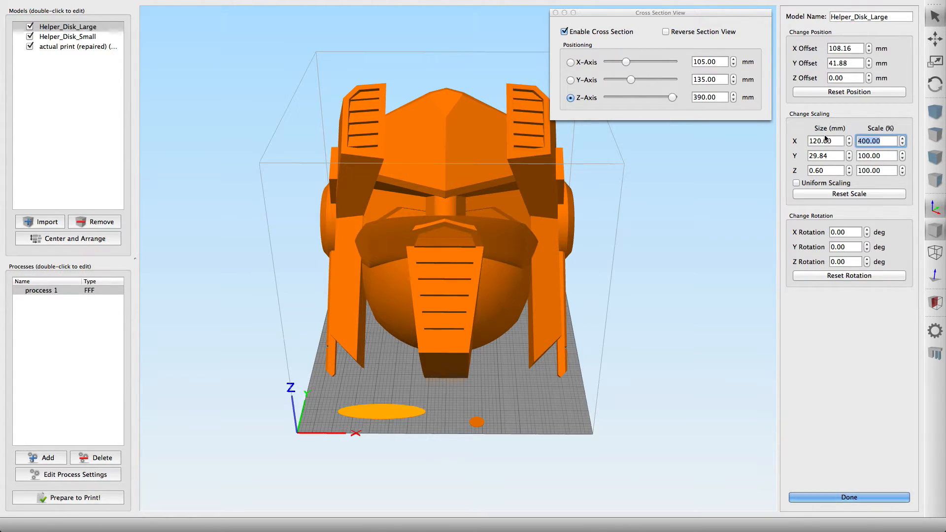
click(914, 169)
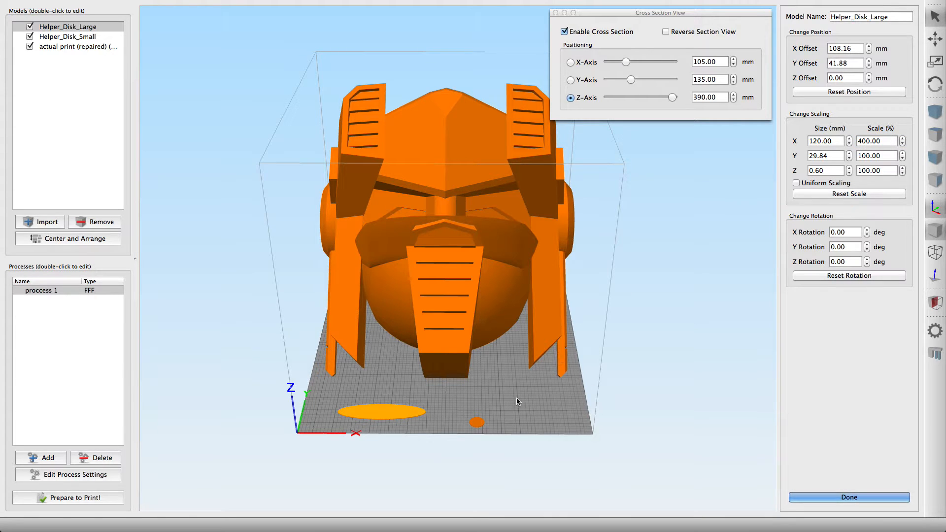
- Move the large helper disk beneath the helmet's chin tip and set its Y scale to 300%
drag(376, 412, 490, 386)
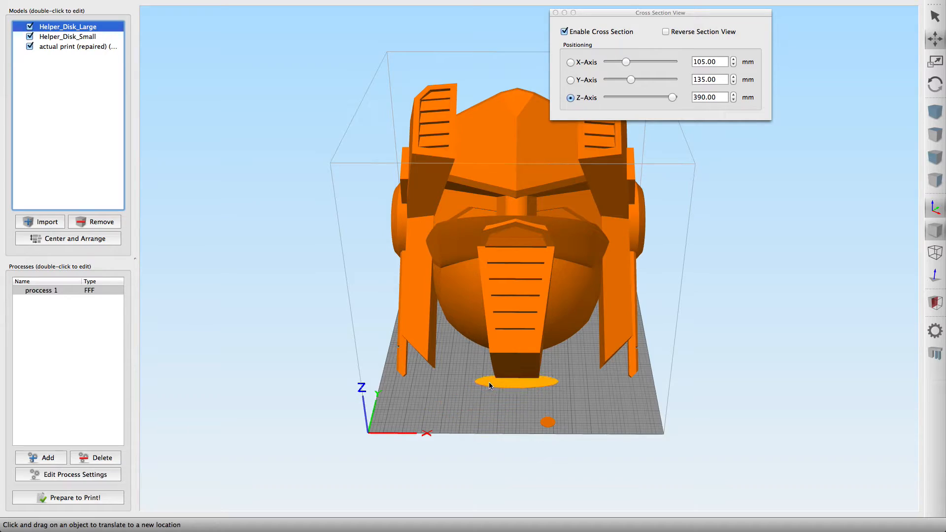
drag(557, 395, 539, 387)
double_click(525, 379)
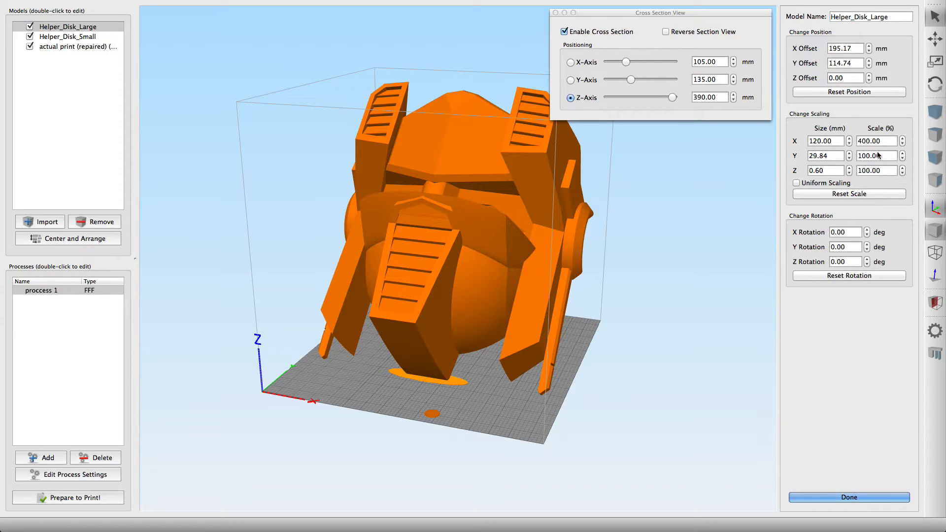
click(862, 157)
text(2)
key(Return)
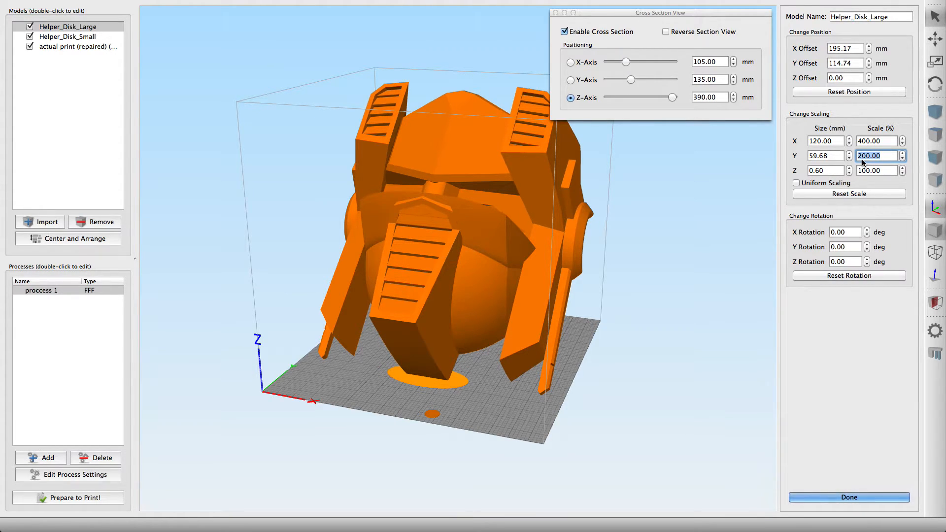
key(BackSpace)
text(300)
key(Return)
- Open the position and scaling settings of the small helper disk
drag(469, 417, 319, 352)
drag(449, 427, 498, 433)
click(386, 406)
drag(418, 422, 457, 436)
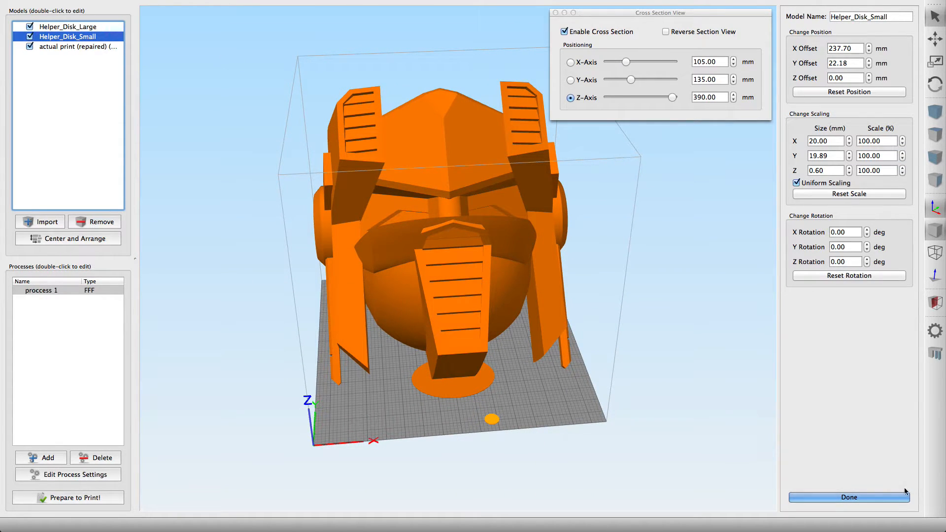
click(859, 141)
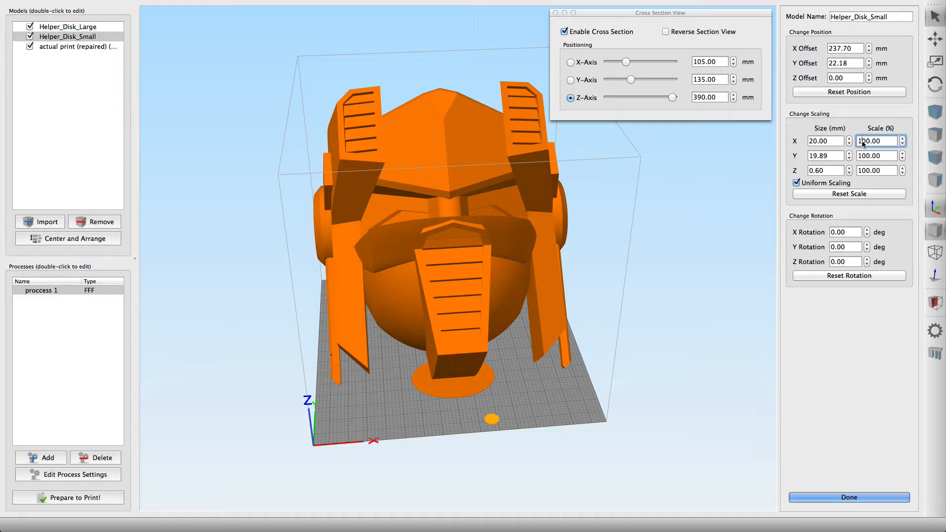
key(BackSpace)
text(4)
key(Return)
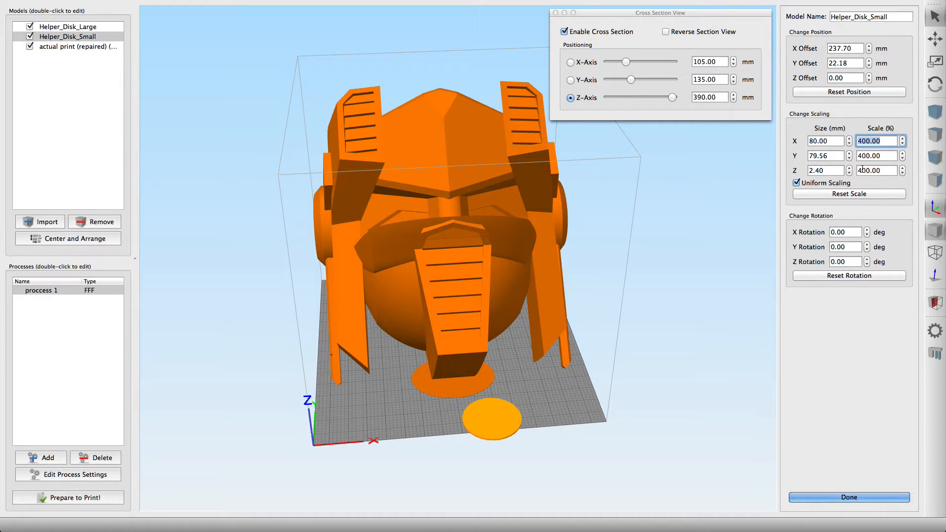
key(BackSpace)
click(797, 183)
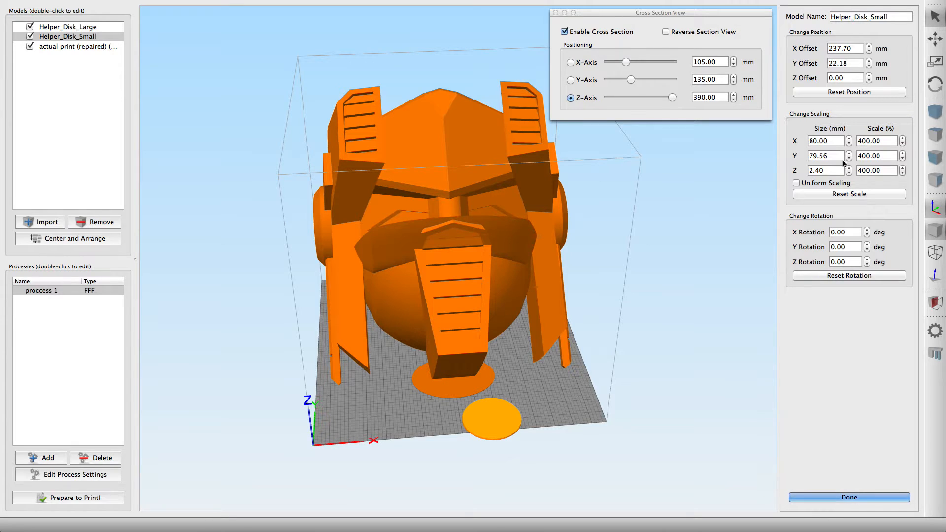
click(797, 183)
click(861, 141)
key(BackSpace)
text(1)
key(Return)
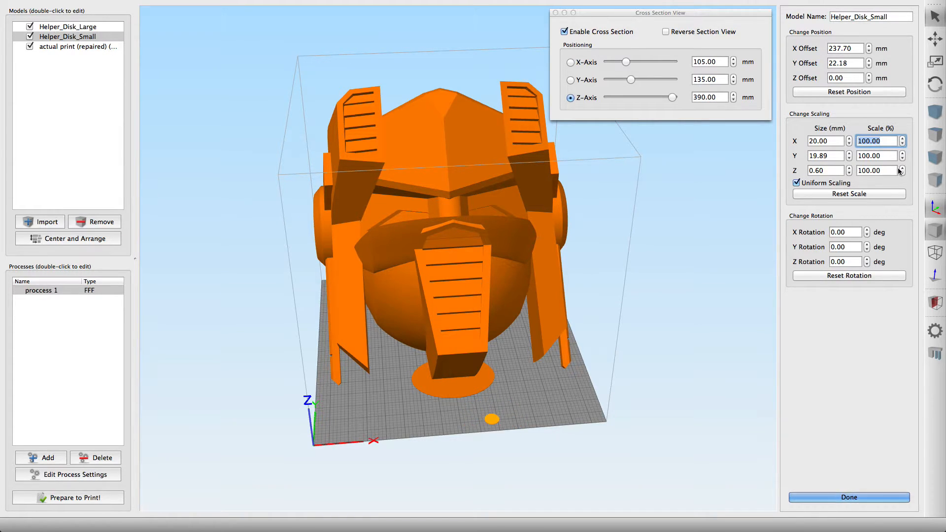
- Turn off uniform scaling for the small helper disk and set its X and Y scales to 300%
click(797, 183)
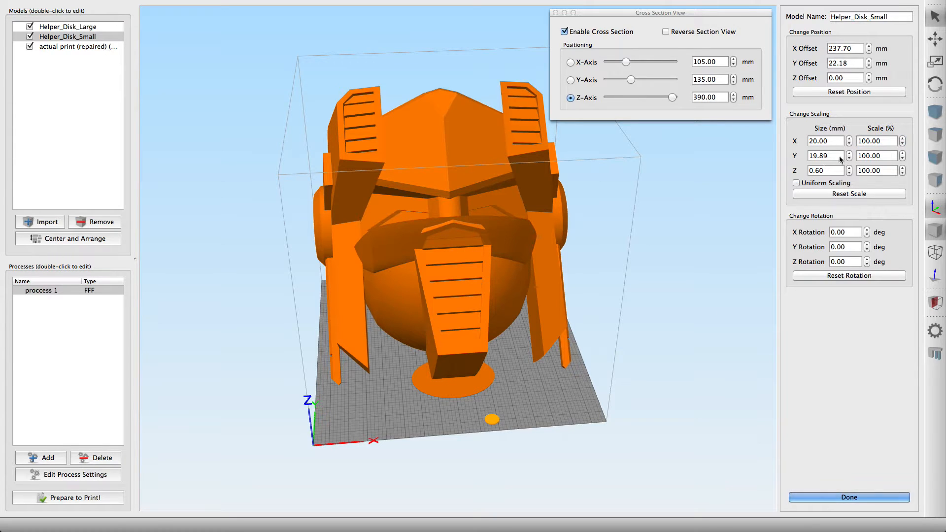
click(860, 141)
text(3)
key(Return)
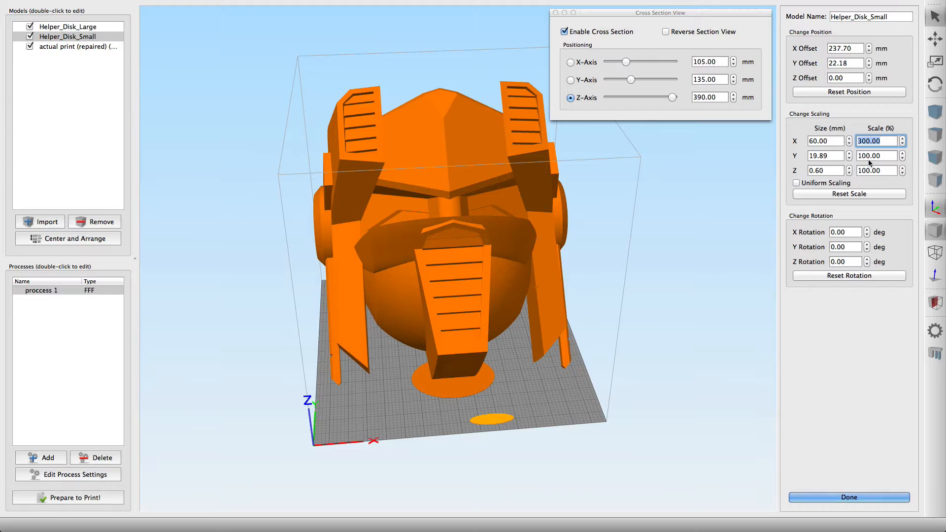
click(862, 156)
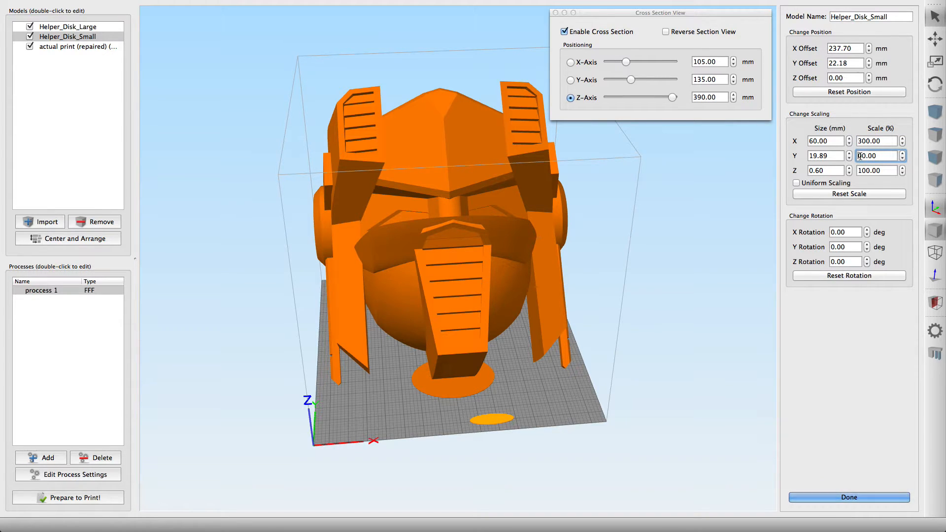
text(3)
key(Return)
- Move the small helper disk beneath the helmet's side tip nearest the axis origin
drag(609, 371, 589, 389)
mouse_move(515, 421)
mouse_down()
mouse_move(478, 416)
mouse_move(504, 427)
mouse_up()
key(t)
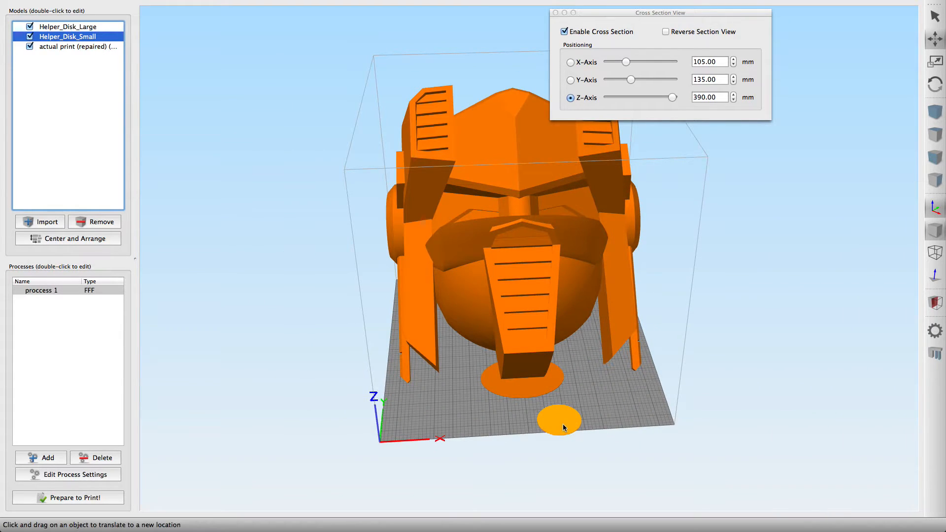
drag(564, 428, 461, 411)
drag(413, 389, 412, 388)
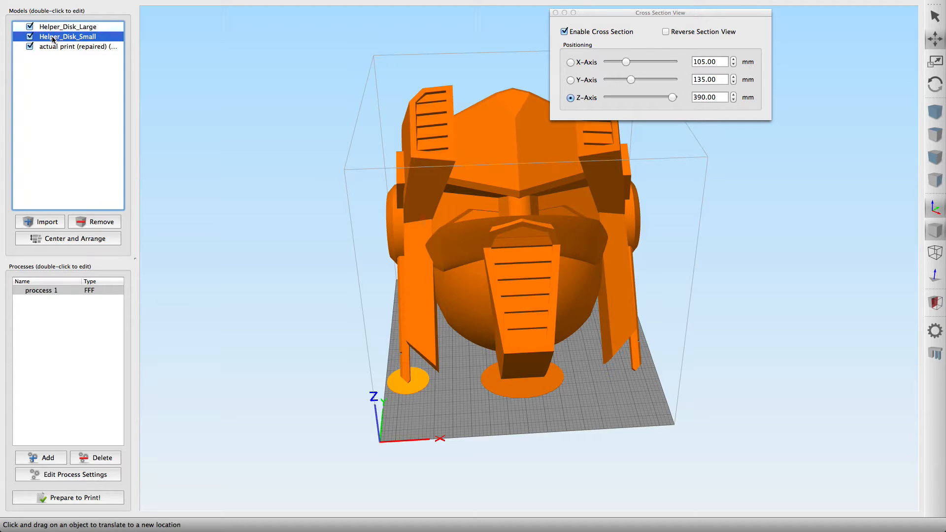
- Copy and paste the small helper disk, and place the copy beneath the helmet's opposite side tip
mouse_move(153, 3)
click(99, 6)
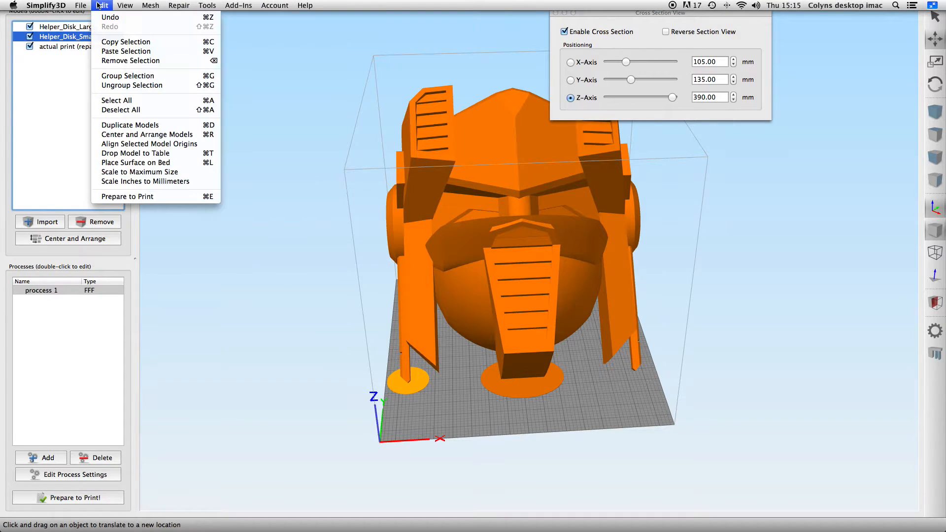
click(106, 42)
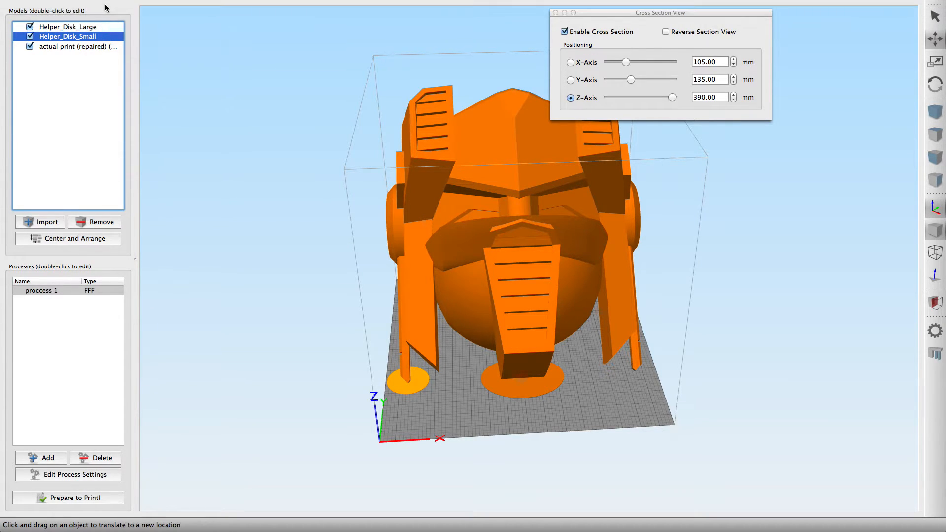
click(102, 6)
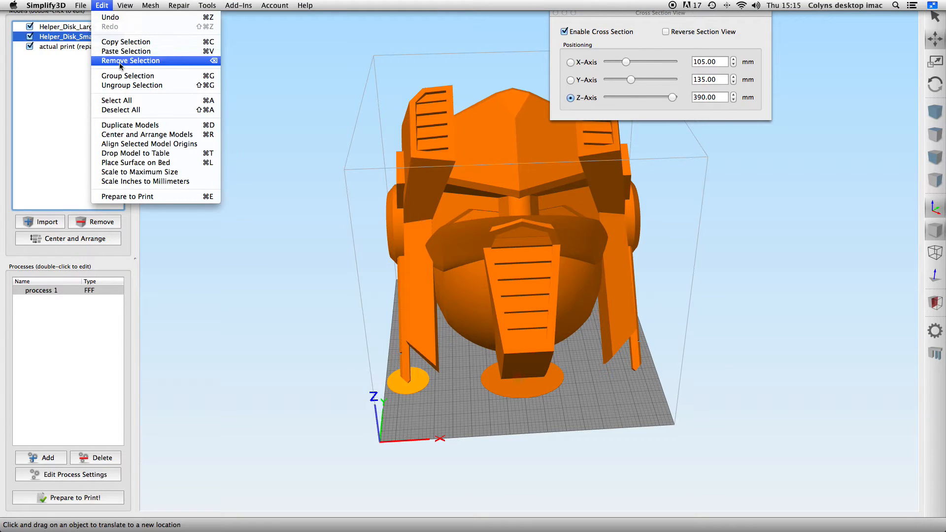
click(125, 53)
drag(448, 377, 637, 374)
click(90, 58)
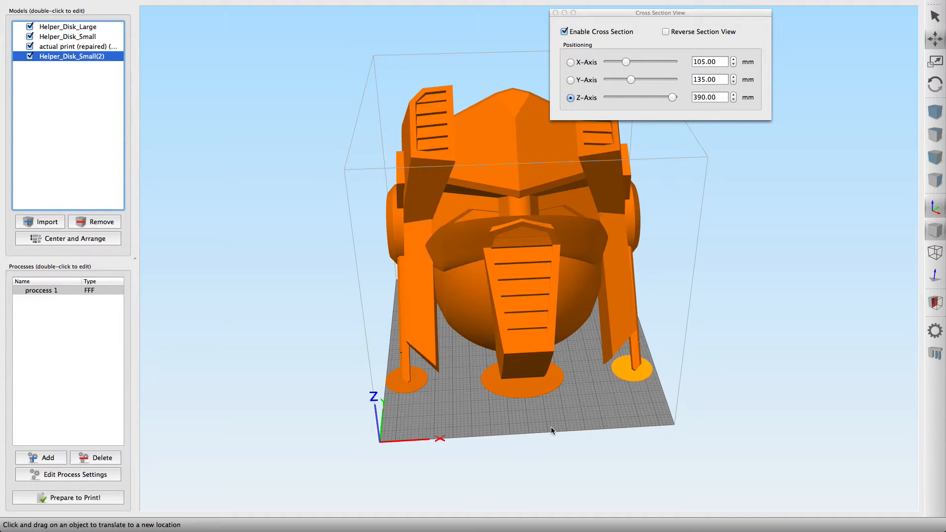
- Generate automatic normal supports for the tilted helmet and close the support generation settings
drag(553, 416, 502, 323)
double_click(509, 292)
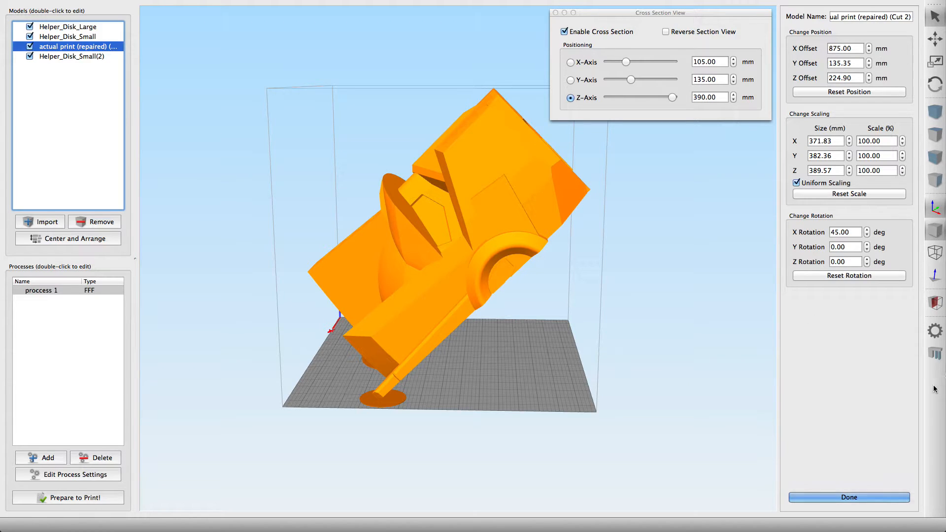
click(936, 354)
click(127, 96)
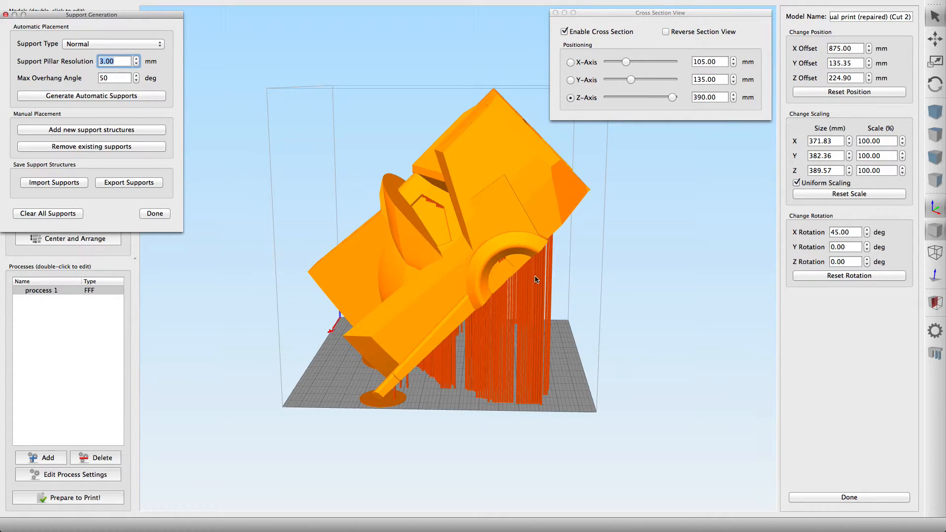
click(159, 212)
- Examine the generated supports from beneath the build plate and from behind the helmet
drag(481, 422, 366, 418)
drag(321, 420, 363, 338)
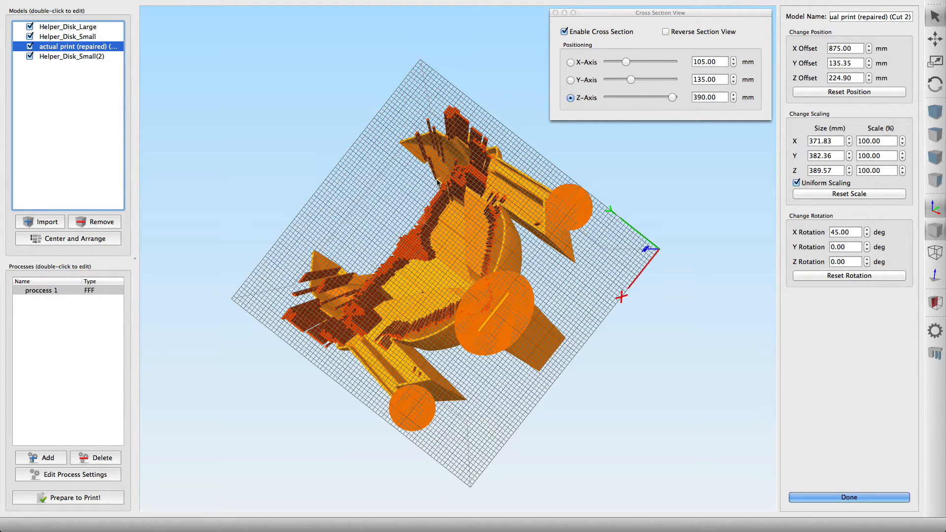
drag(283, 233, 314, 314)
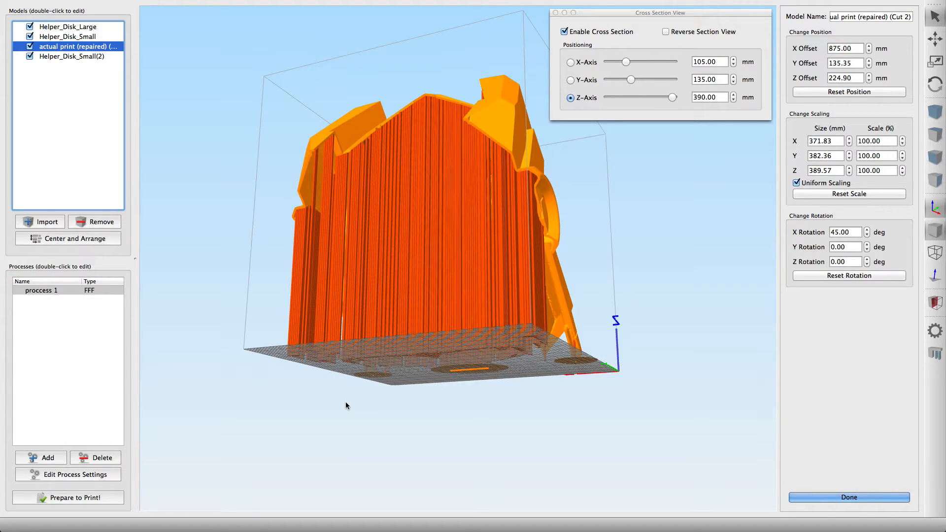
- Start manually adding support structures and place support pillars beneath the helmet's rear fin farthest from the axis origin
drag(343, 401, 310, 279)
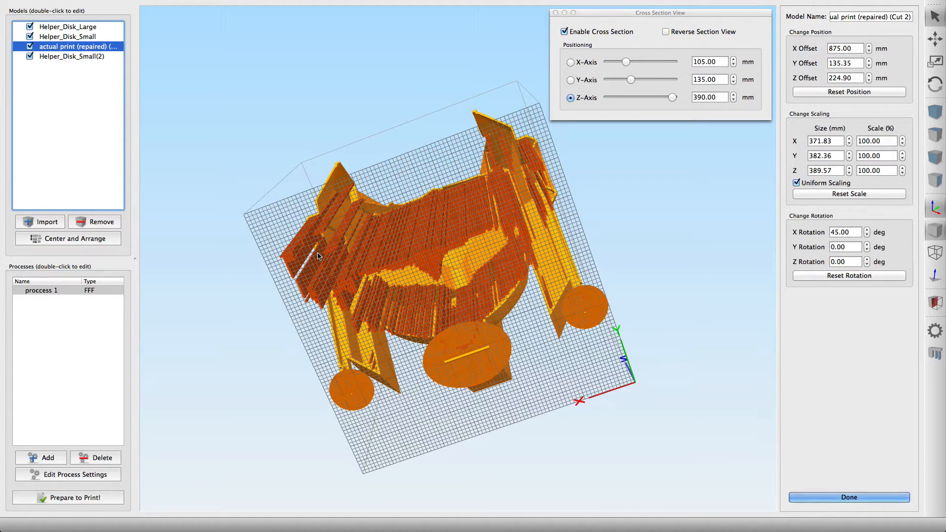
drag(282, 170, 257, 231)
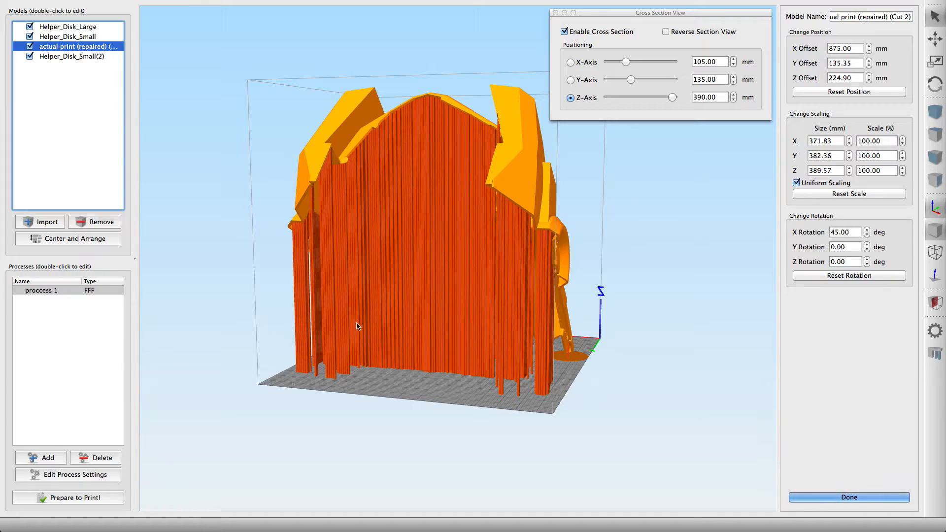
drag(374, 380, 412, 302)
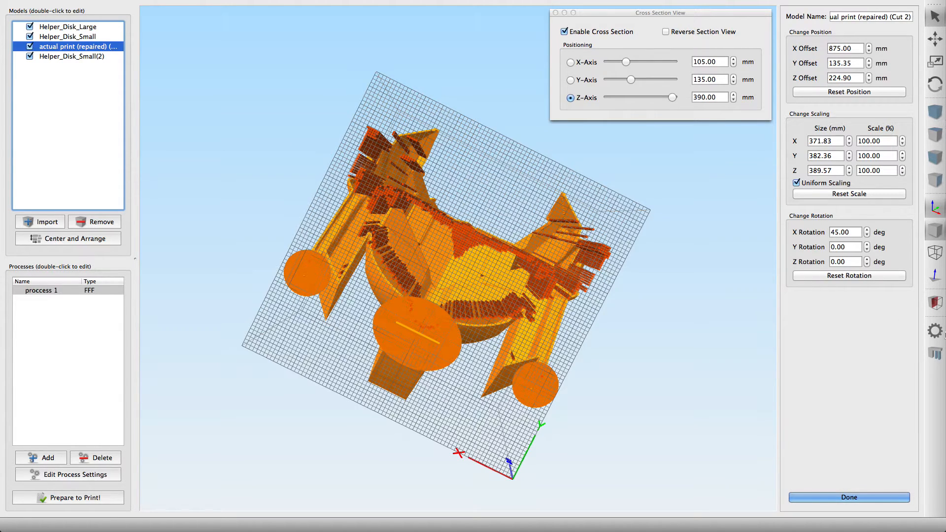
click(935, 354)
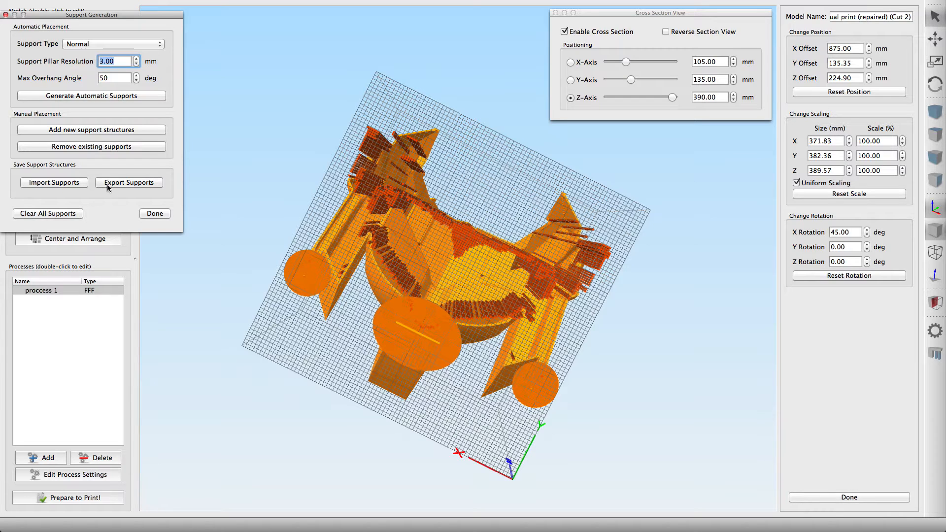
click(95, 130)
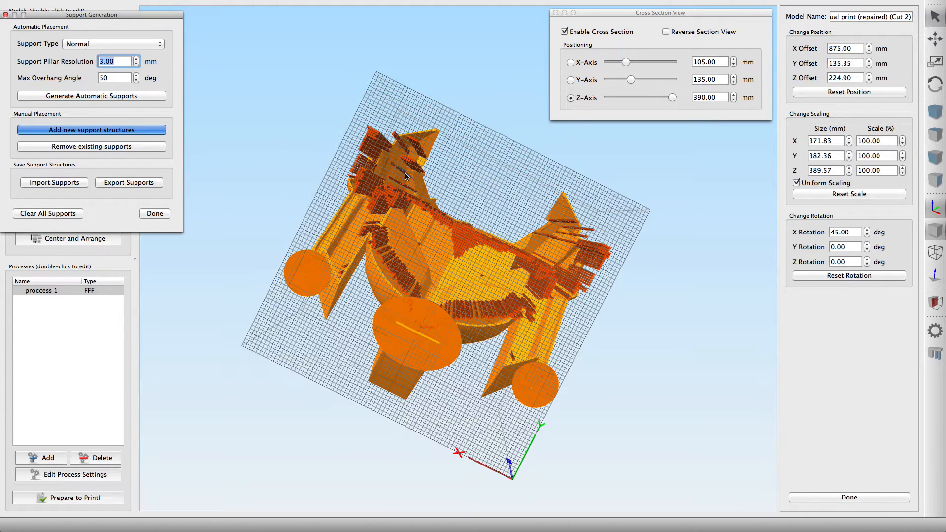
mouse_move(407, 178)
mouse_down()
mouse_move(420, 175)
mouse_move(412, 179)
mouse_up()
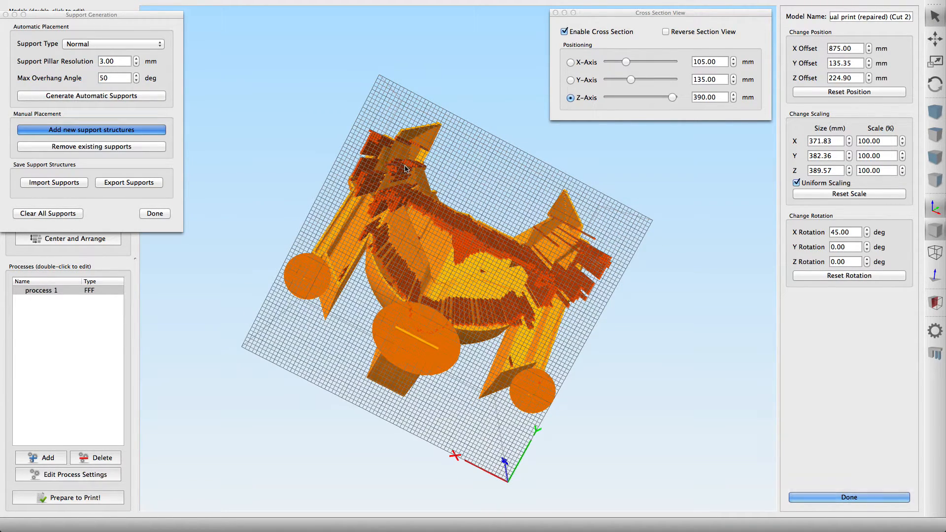
drag(408, 171, 417, 171)
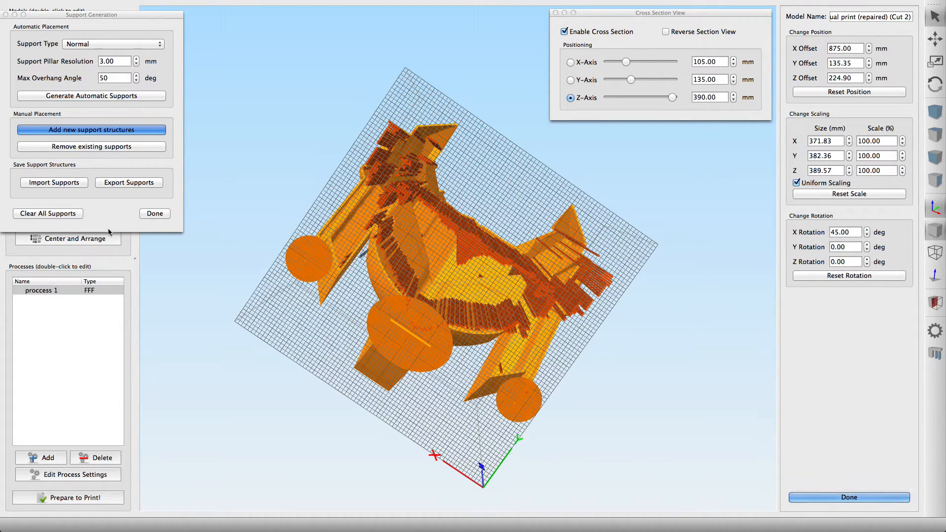
- Add manual support pillars beneath the rear fin nearer the axis origin, plus more beneath the opposite rear fin
drag(409, 285, 549, 229)
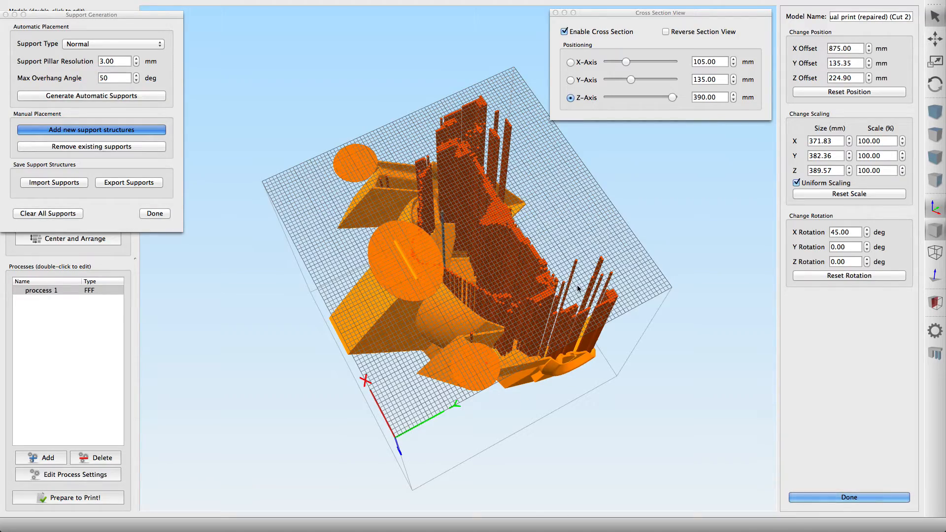
drag(430, 195, 524, 200)
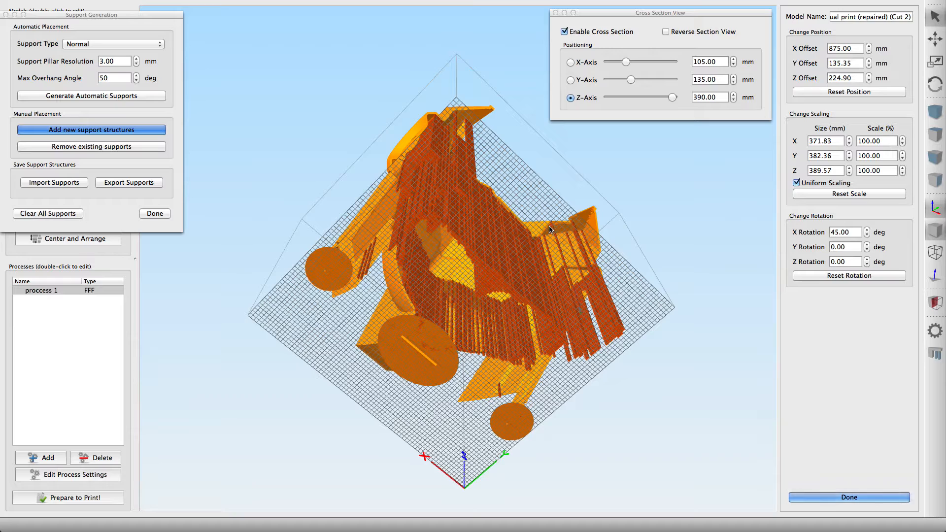
drag(551, 231, 578, 238)
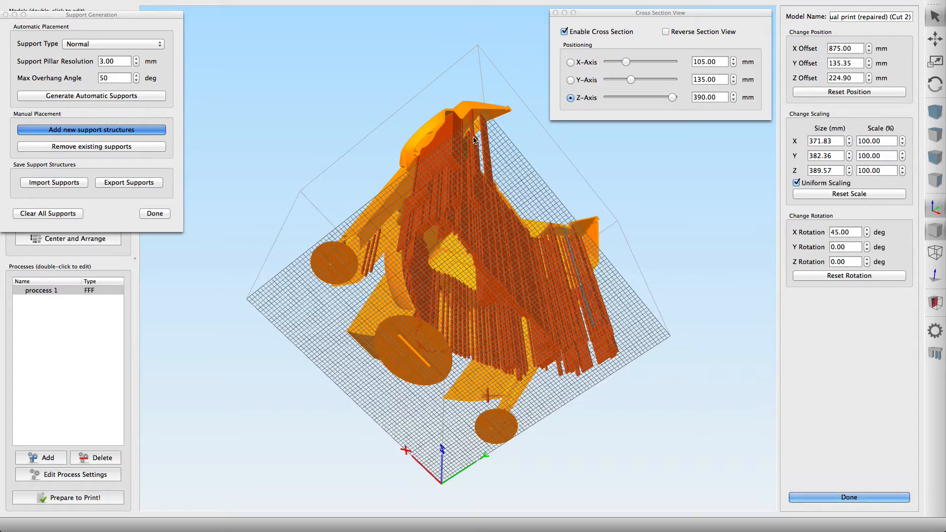
drag(502, 151, 376, 162)
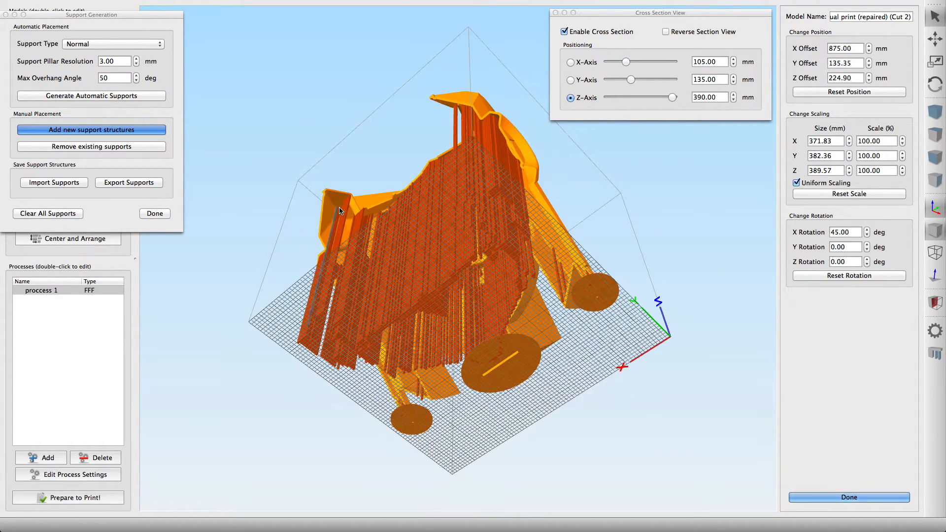
drag(342, 206, 343, 202)
- Add manual support pillars beneath the pointed side flap beside the small helper disk farthest from the axis origin
drag(371, 244, 429, 140)
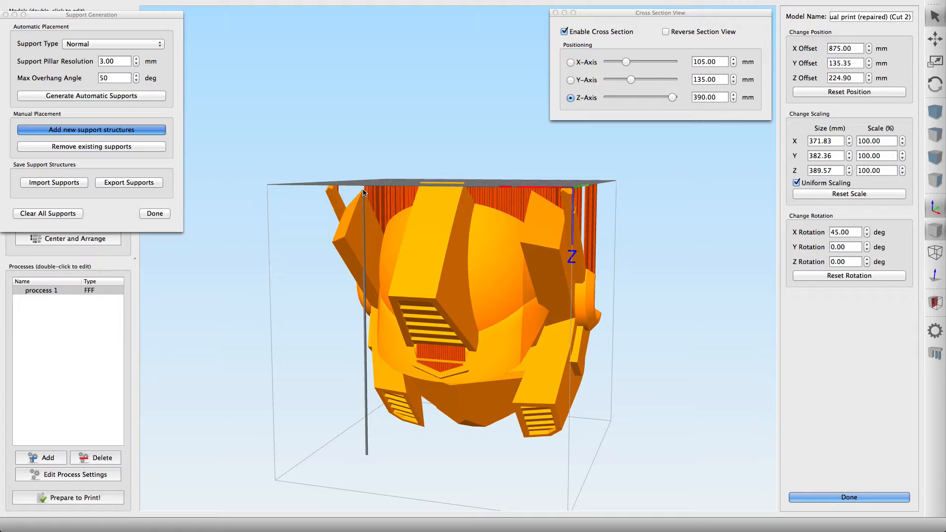
drag(366, 146, 375, 301)
drag(353, 265, 357, 257)
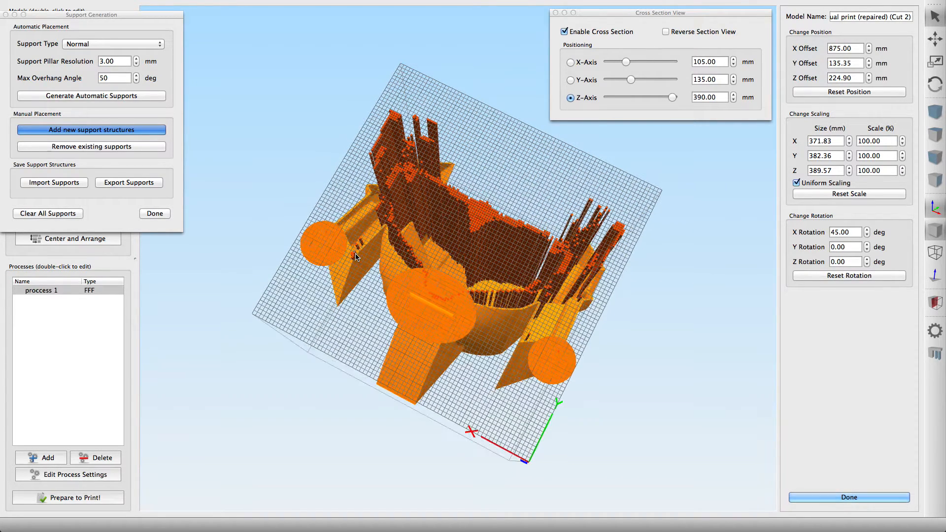
- Add matching support pillars beneath the pointed side flap nearest the axis origin and finish the support generation
drag(523, 341, 525, 341)
click(521, 341)
click(522, 341)
click(522, 341)
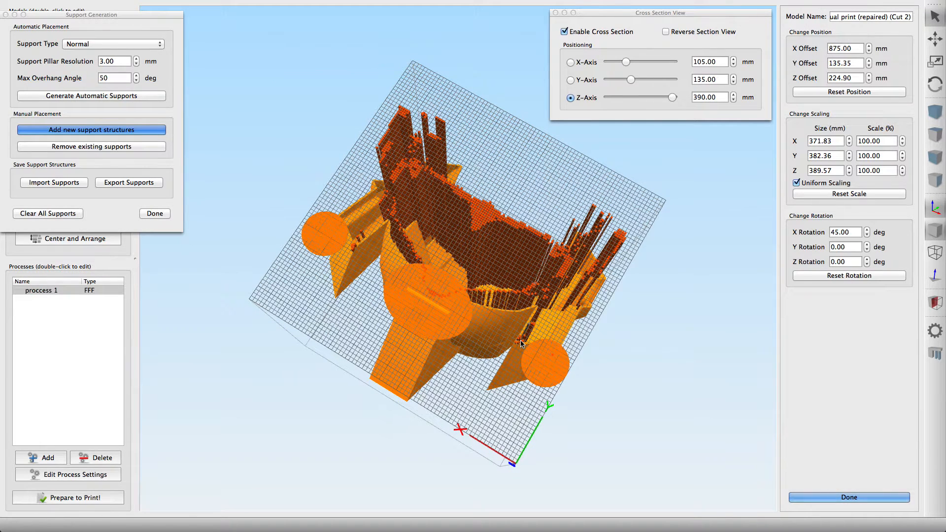
drag(521, 344, 519, 345)
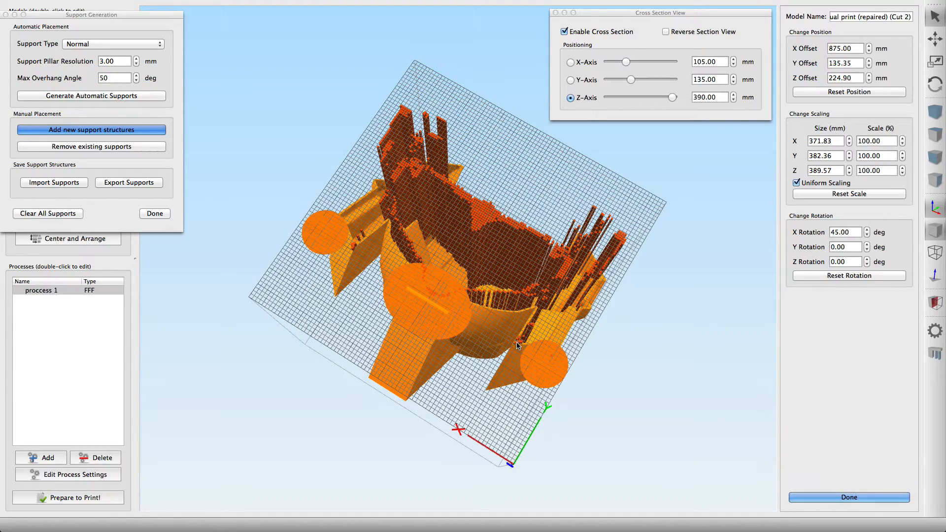
drag(649, 358, 595, 226)
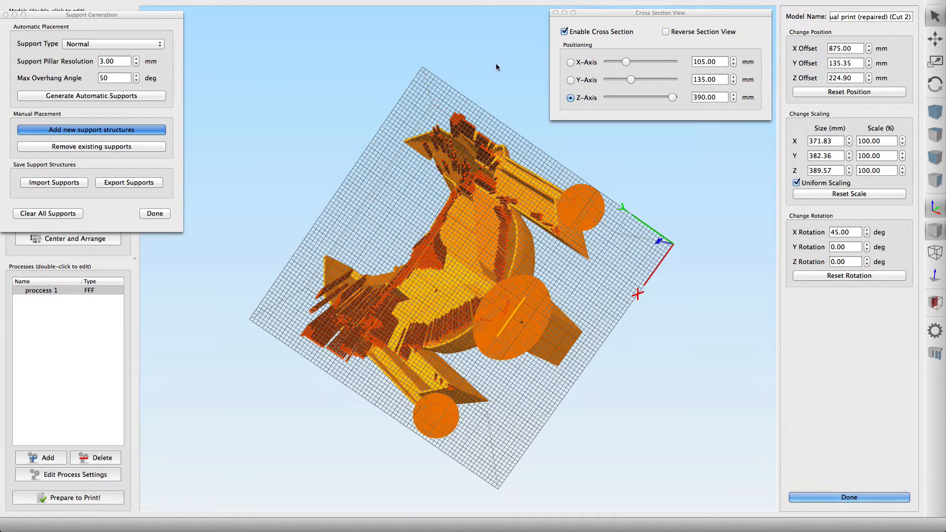
click(148, 215)
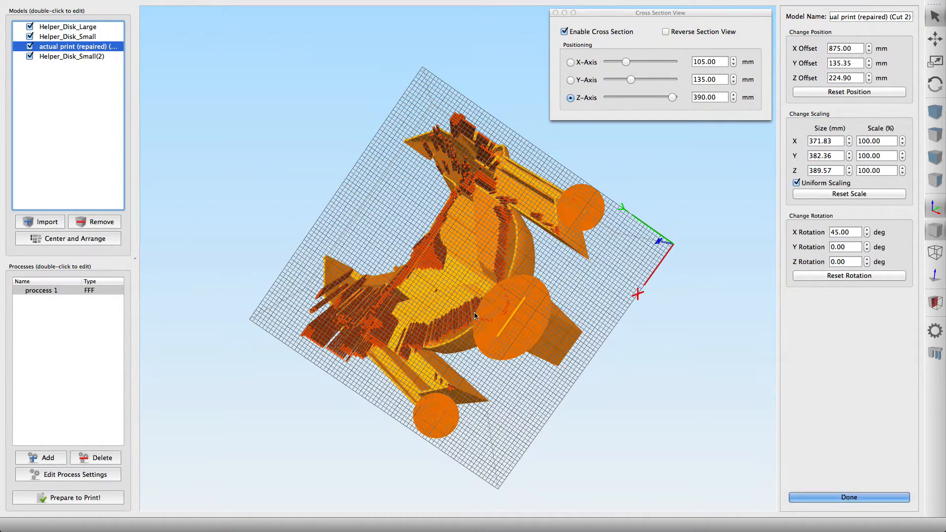
- Copy and paste the large helper disk, and move the copy beneath the supports at the rear corner farthest from the axis origin
click(511, 298)
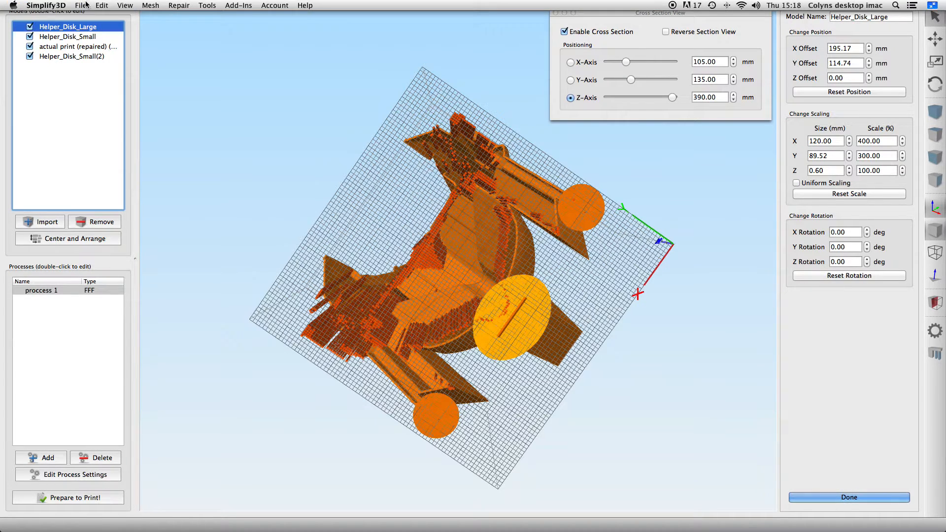
click(102, 5)
click(126, 42)
click(101, 6)
click(138, 52)
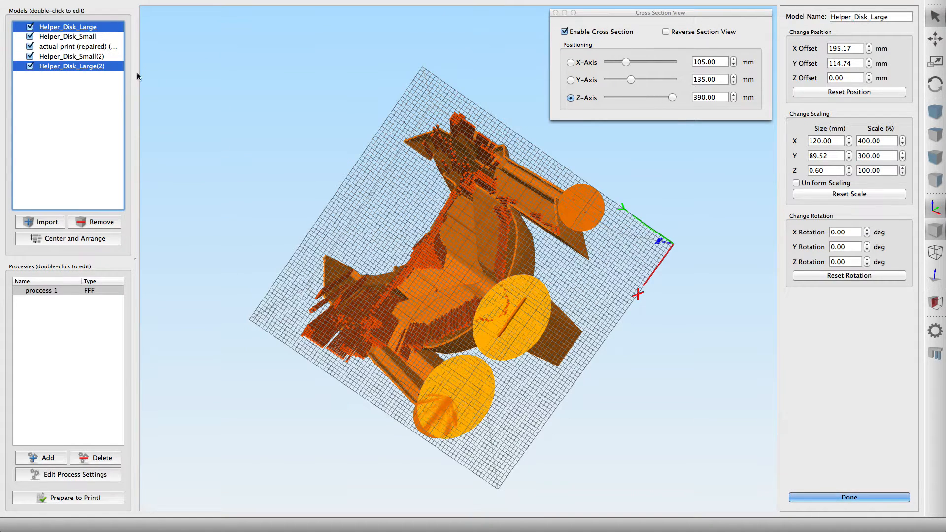
key(t)
drag(525, 372, 412, 305)
click(529, 376)
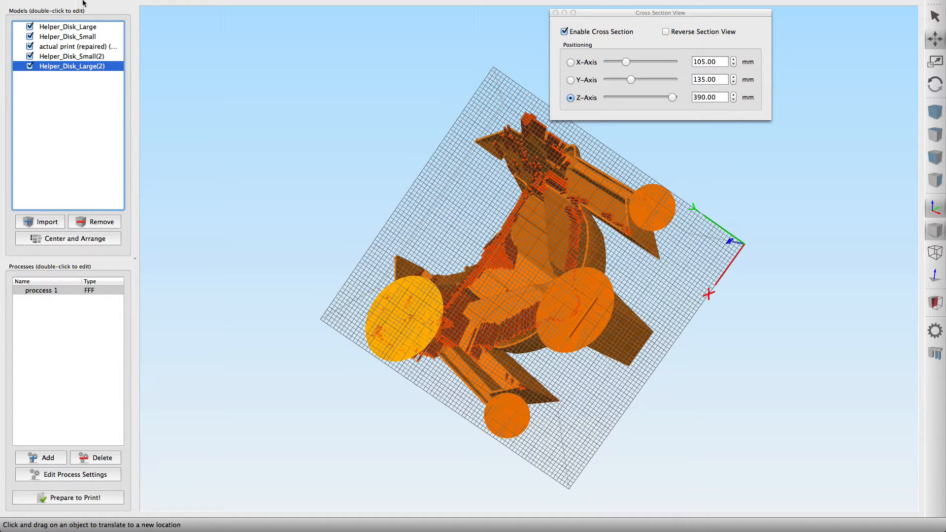
- Paste another large helper disk and move it beneath the supports at the opposite rear corner of the helmet
click(101, 4)
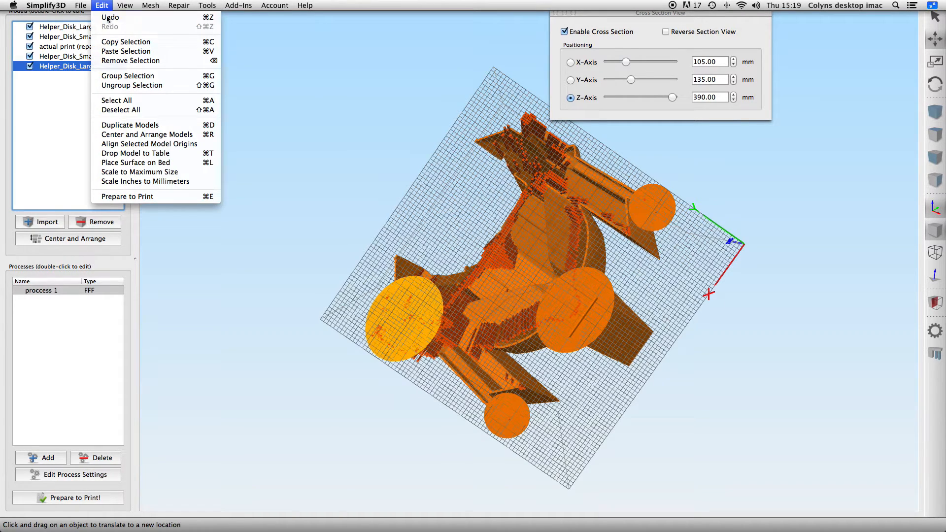
click(109, 51)
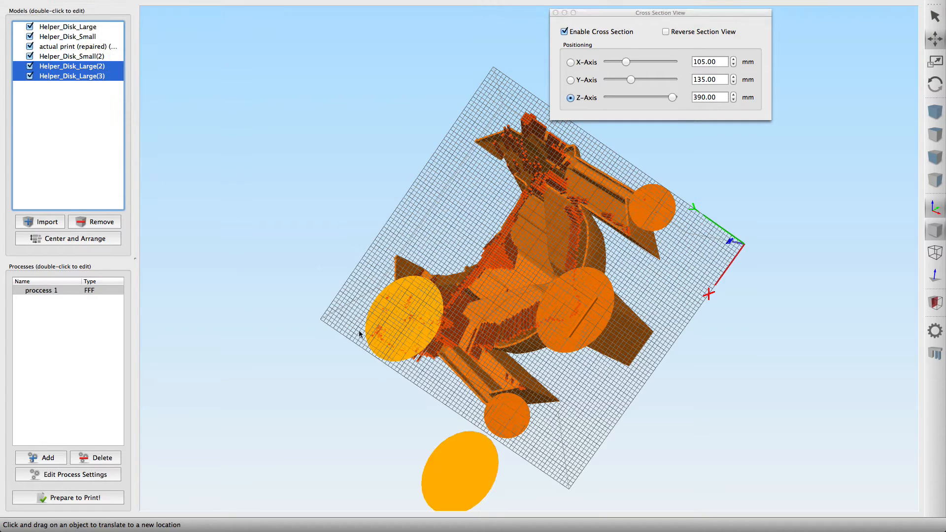
click(456, 463)
drag(455, 462, 516, 140)
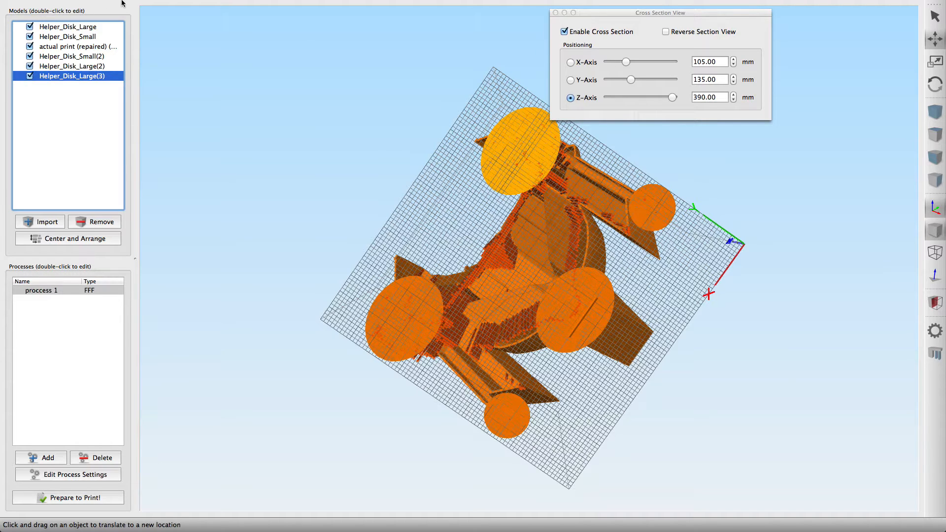
- Paste another large helper disk and place it overlapping the inner side of the first copied disk
click(102, 5)
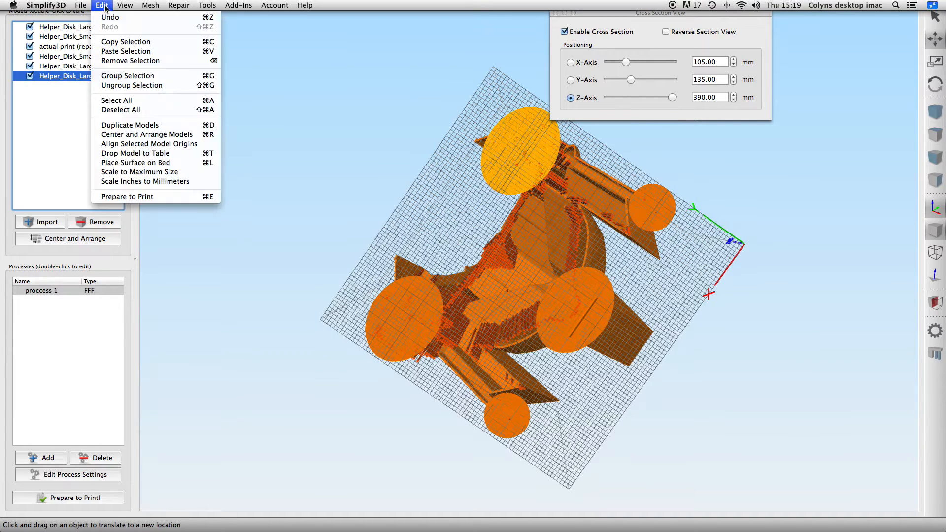
click(120, 51)
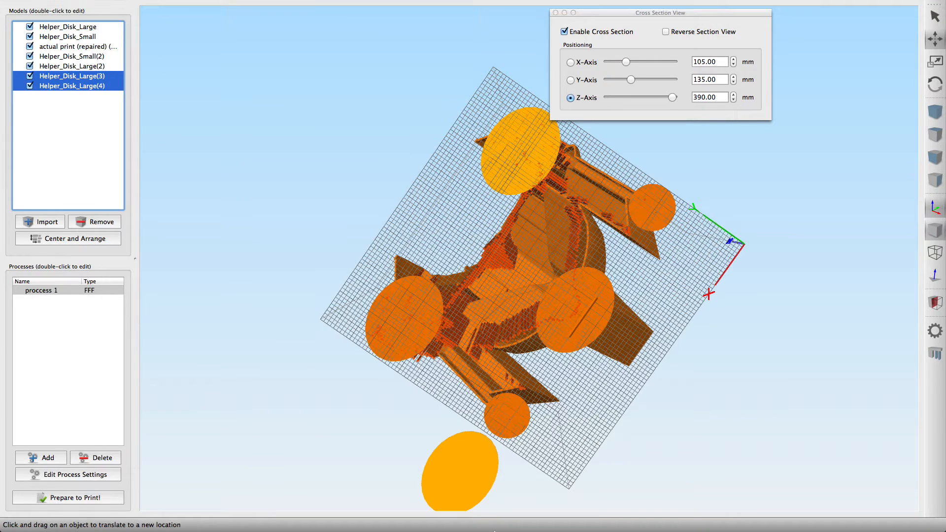
drag(483, 438, 427, 375)
click(457, 464)
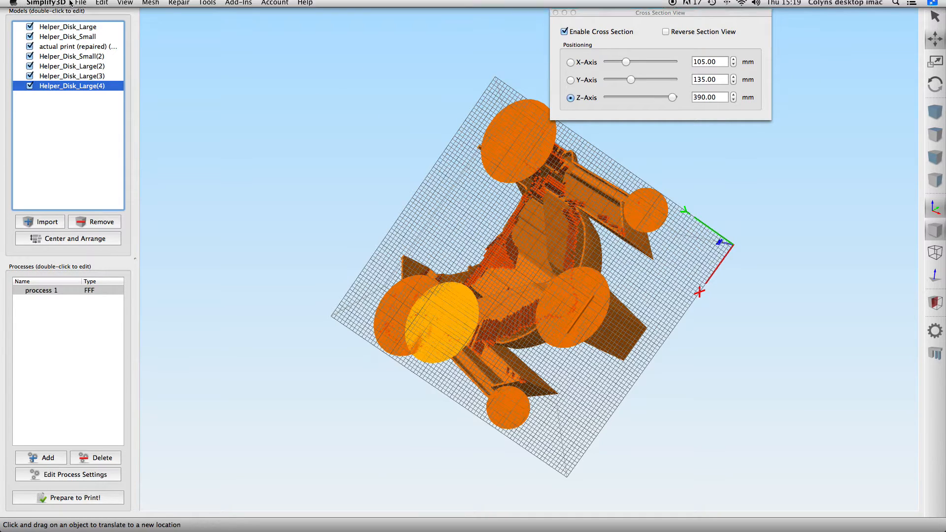
- Paste another large helper disk and place it beneath the supports at the middle of the helmet's rear edge
click(102, 5)
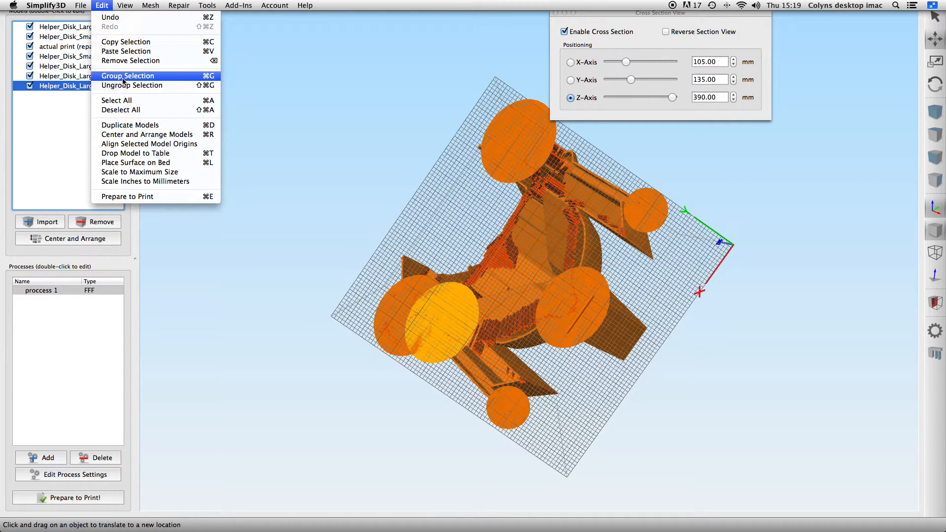
click(125, 51)
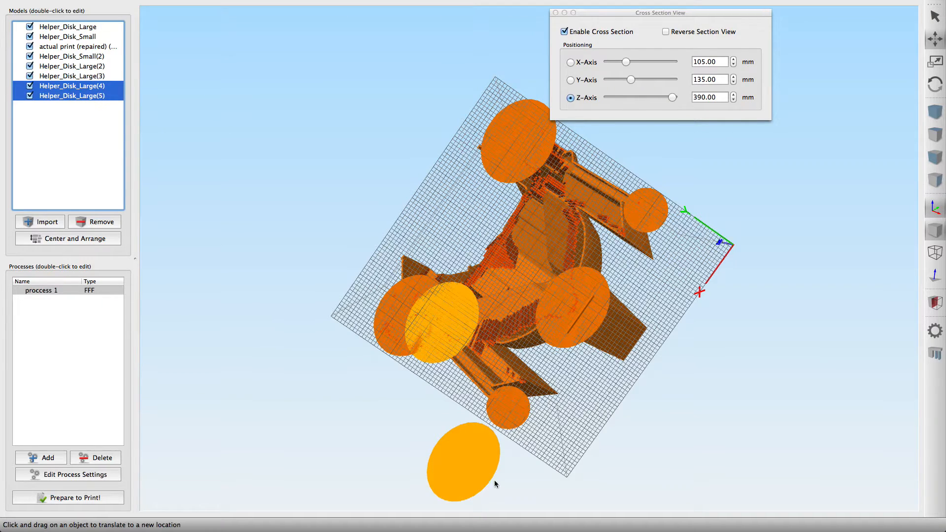
click(453, 465)
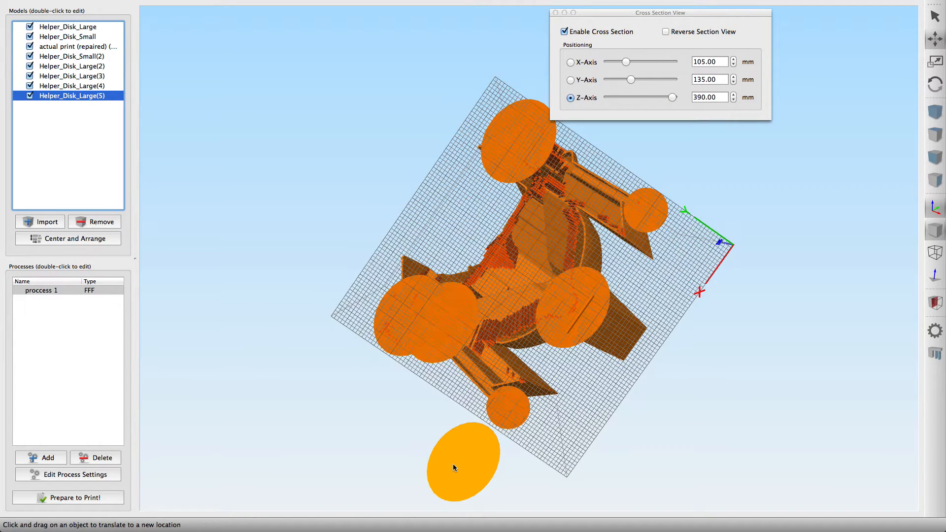
drag(455, 467, 485, 268)
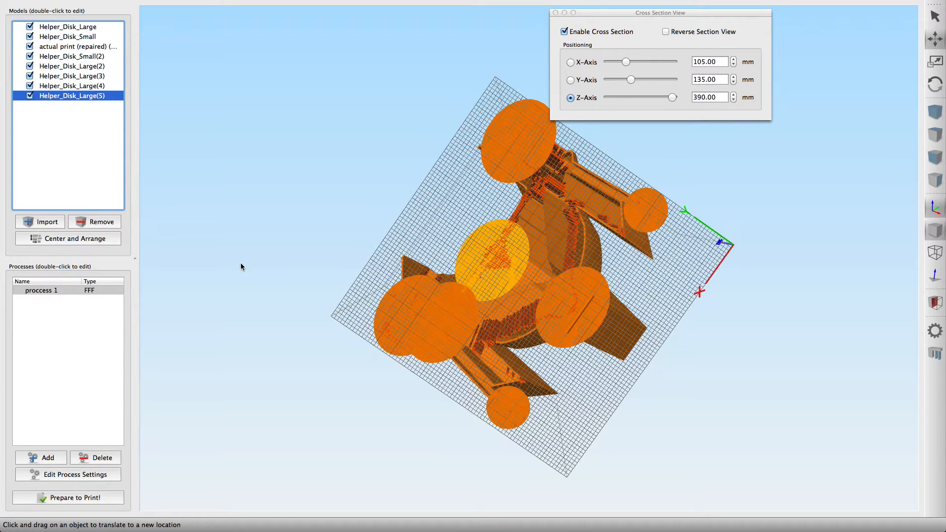
- Paste another large helper disk and place it between the middle rear disk and the rear corner disk nearer the axis origin
click(105, 5)
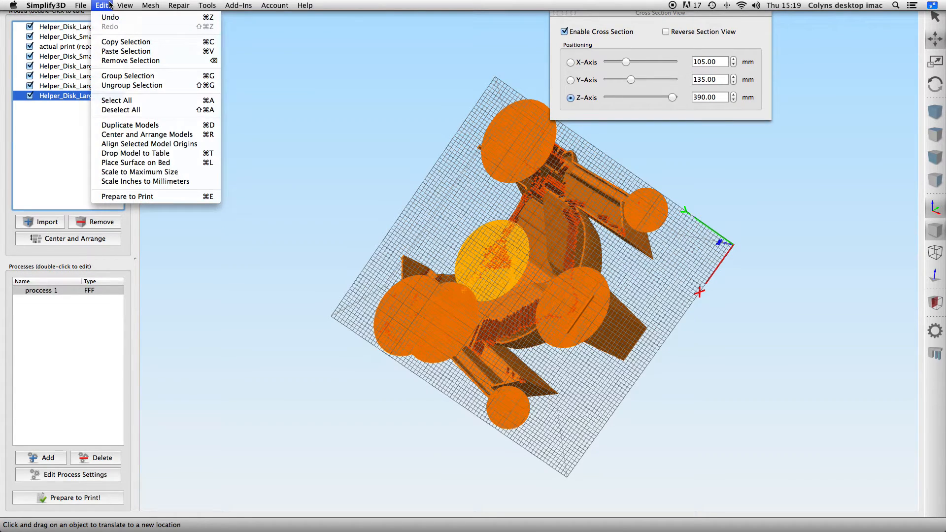
click(232, 127)
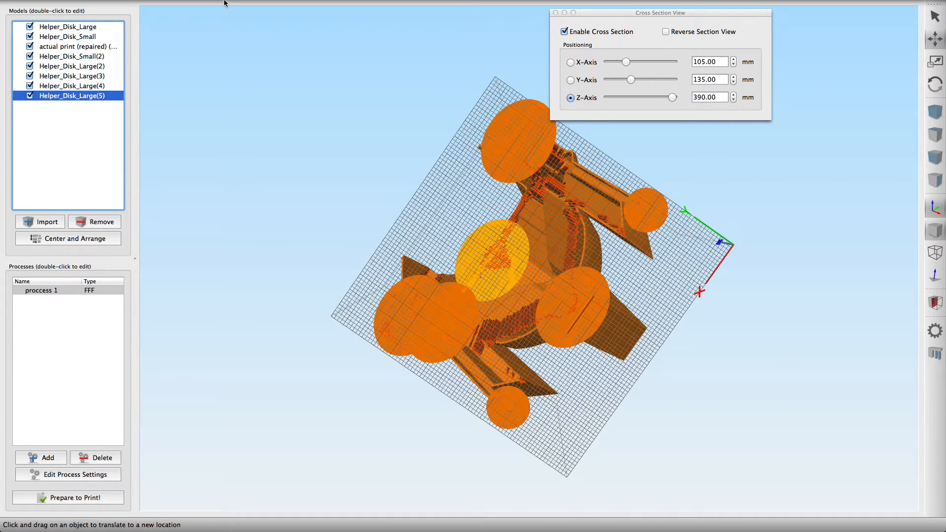
click(105, 6)
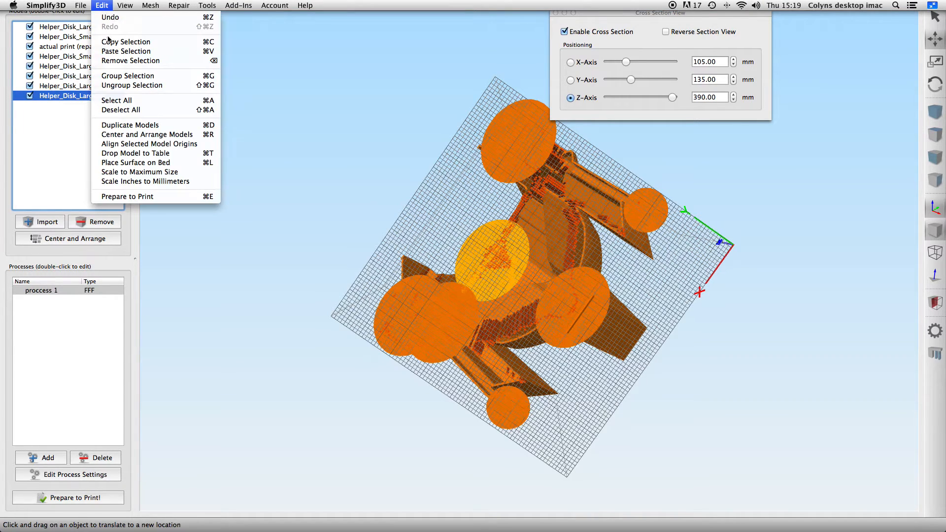
click(112, 52)
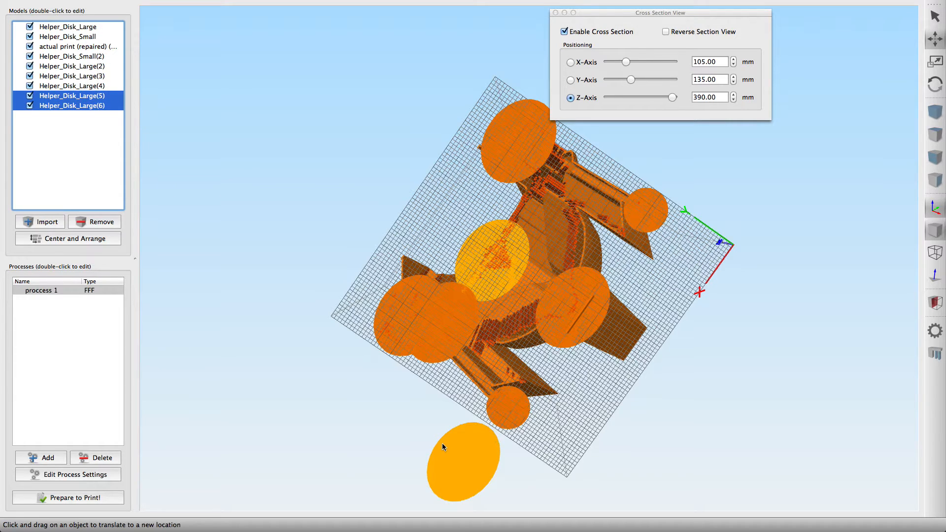
click(460, 451)
drag(459, 450, 539, 174)
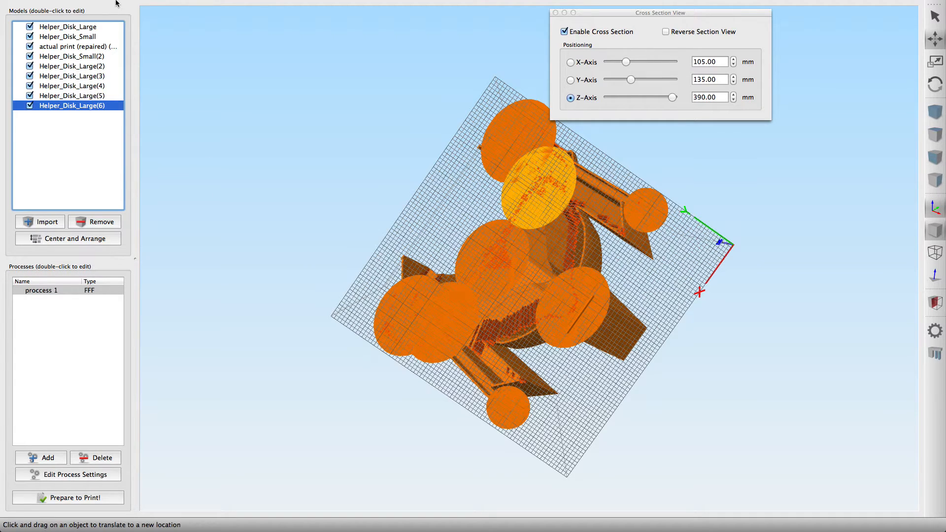
- Paste another large helper disk and place it between the front middle disk and the rear disks on the side farther from the origin
mouse_move(152, 2)
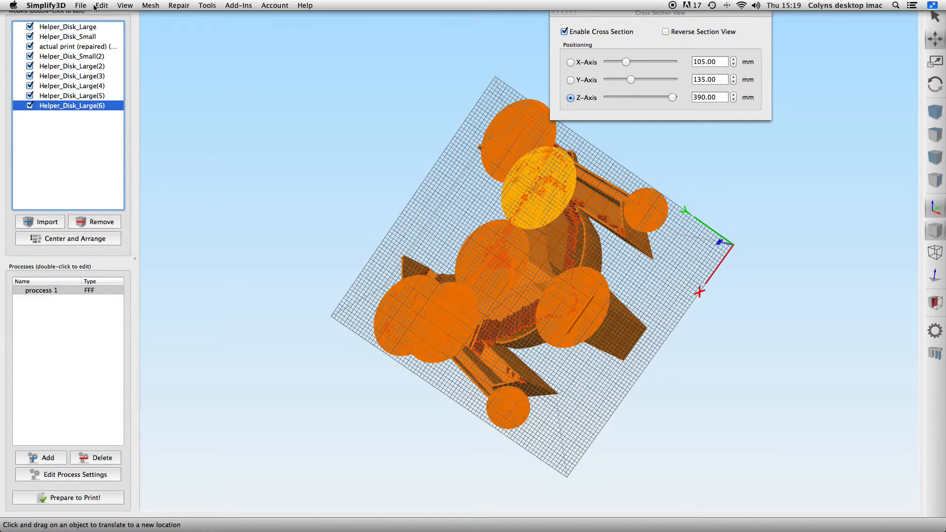
click(98, 6)
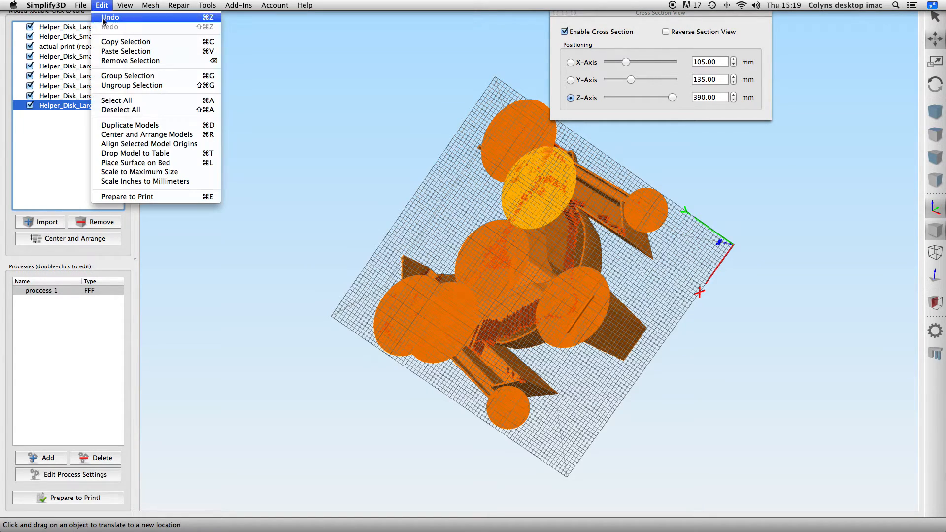
click(127, 52)
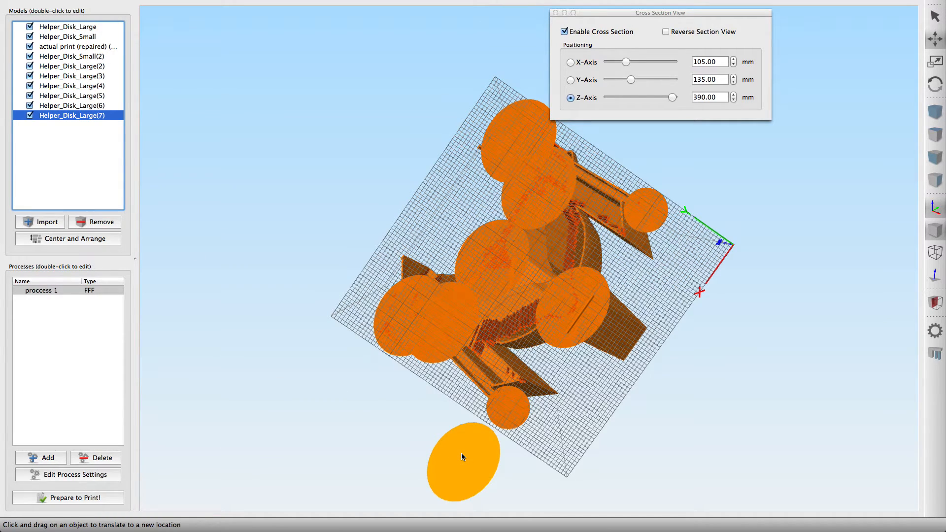
drag(461, 453, 505, 327)
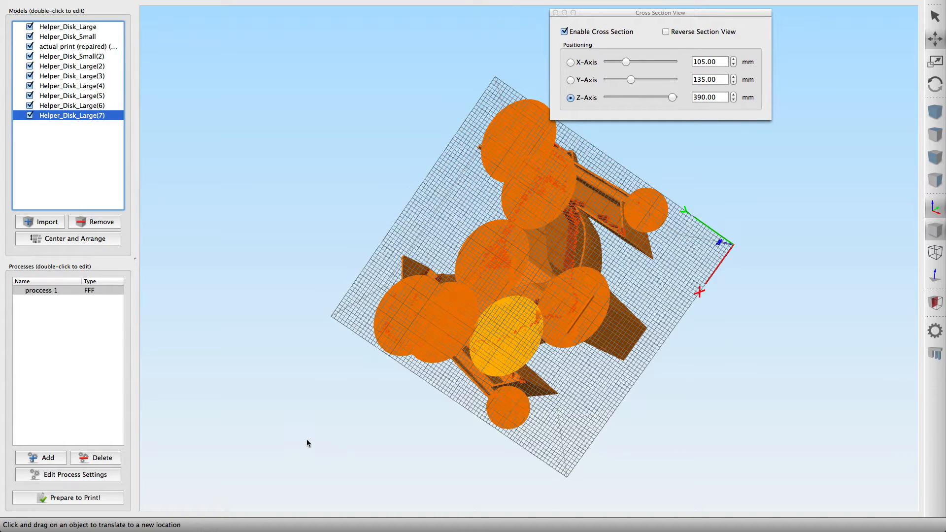
- Paste another large helper disk and place it under the matching supports on the side nearer the axis origin, beside the front middle disk
drag(304, 444, 315, 250)
mouse_move(155, 4)
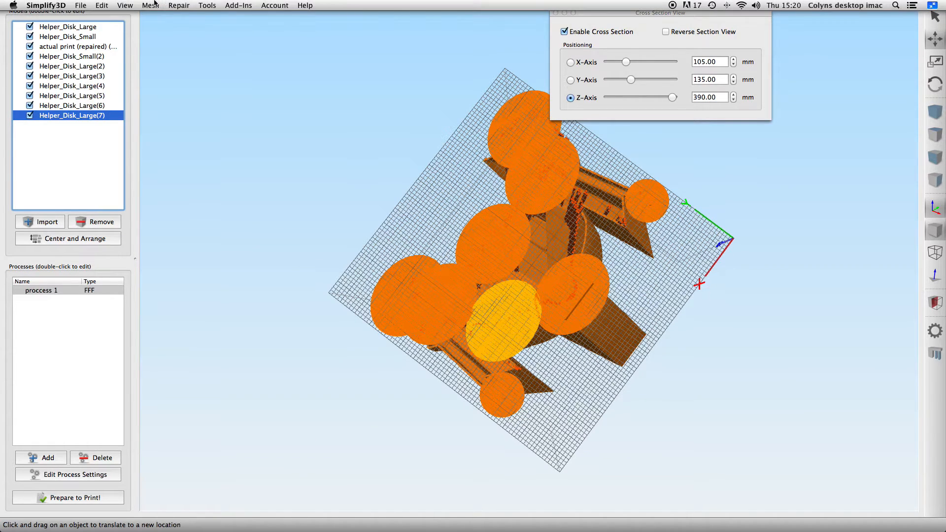
click(106, 5)
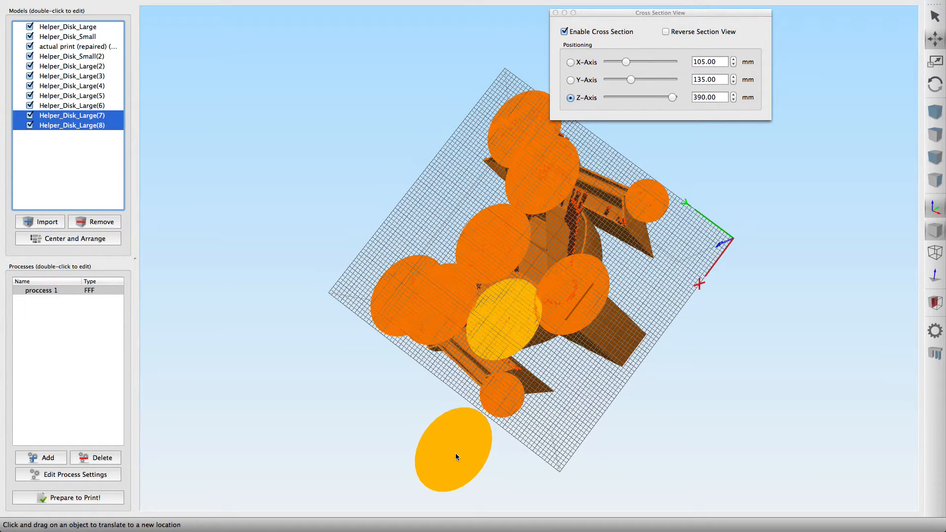
click(456, 453)
drag(456, 453, 587, 226)
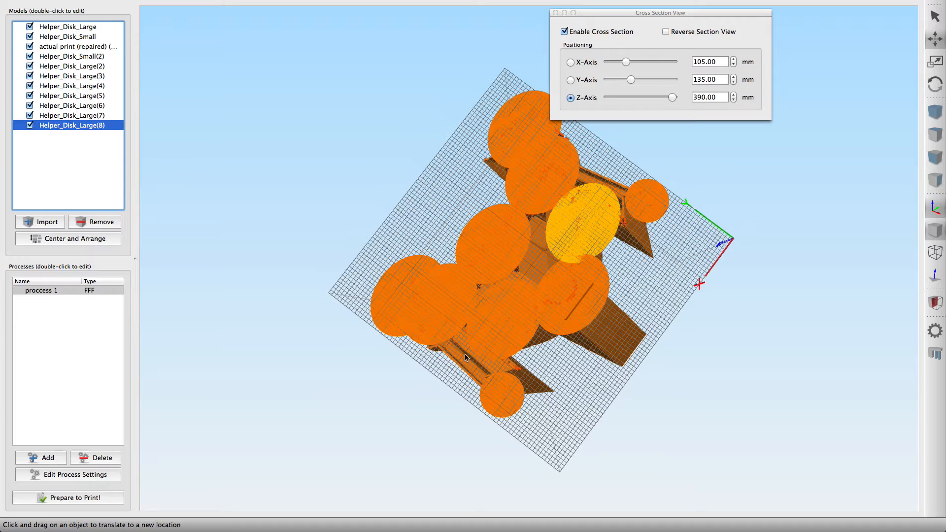
- Copy the small helper disk under the helmet tip farther from the origin and place the duplicate between that tip and the adjacent large disk
click(494, 395)
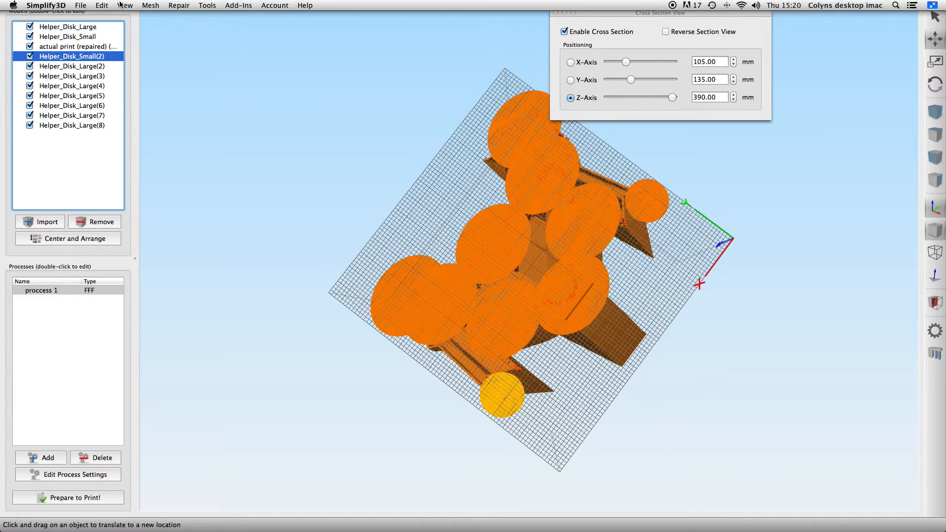
click(102, 4)
click(104, 4)
click(102, 3)
click(118, 53)
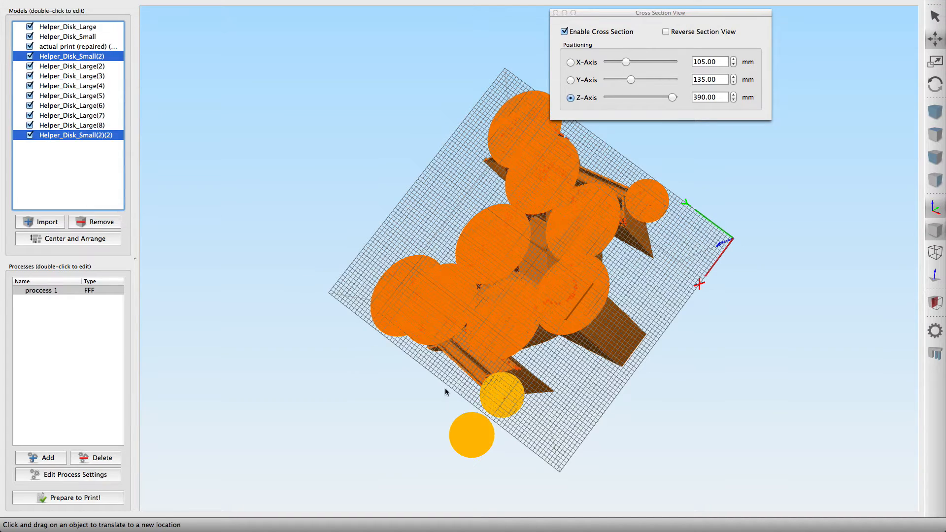
click(471, 436)
drag(470, 437, 510, 362)
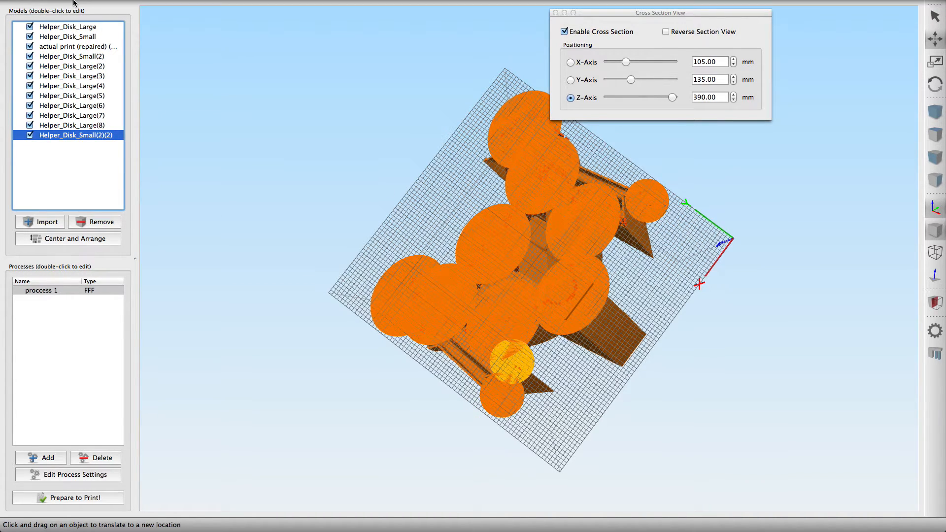
- Paste another small helper disk and place it under the supports beside the small disk at the tip nearer the axis origin
click(102, 4)
click(127, 52)
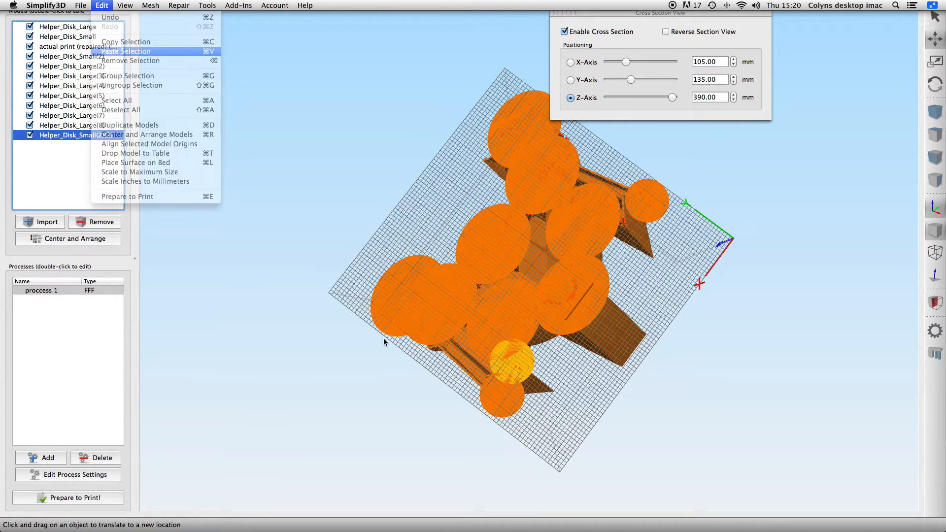
click(469, 432)
drag(469, 432, 640, 227)
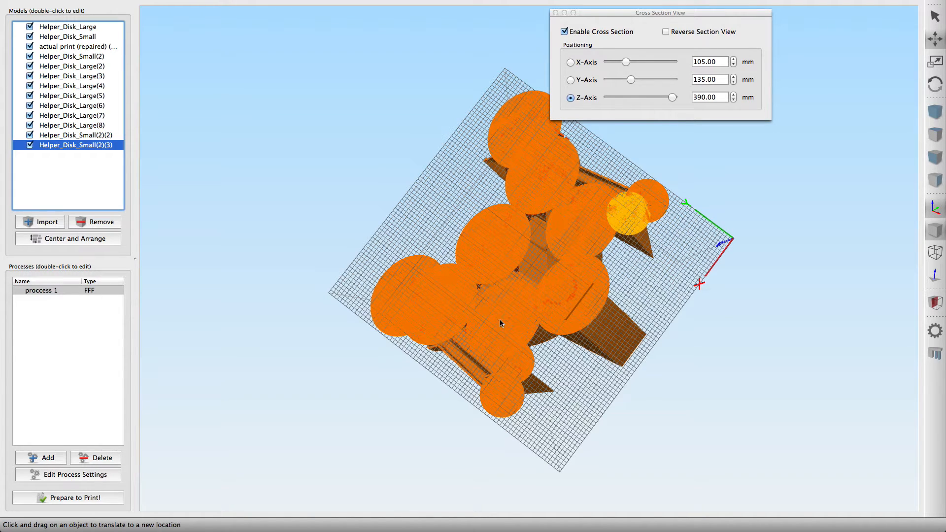
- Lower the Z-axis cross section to about 6 mm, then raise it to about 47 mm to inspect the disks beneath the supports and tips
drag(428, 201, 477, 309)
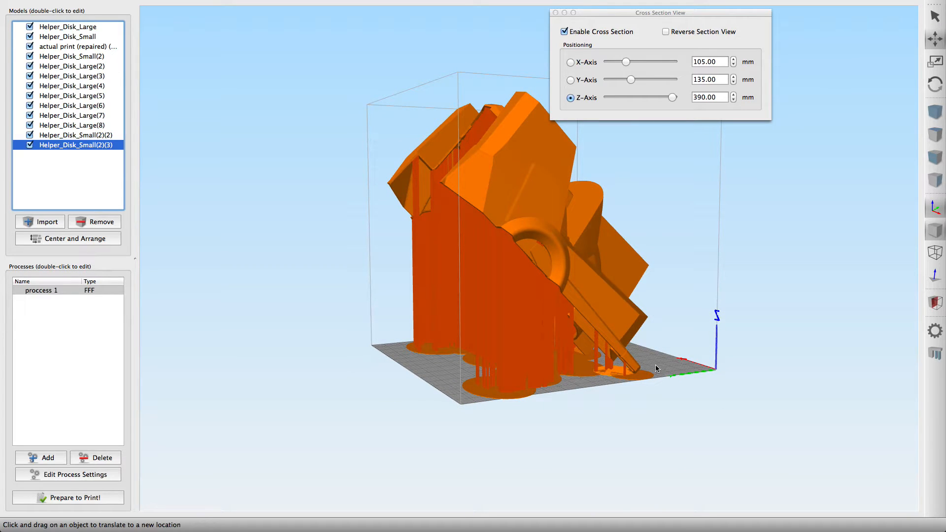
drag(673, 97, 609, 94)
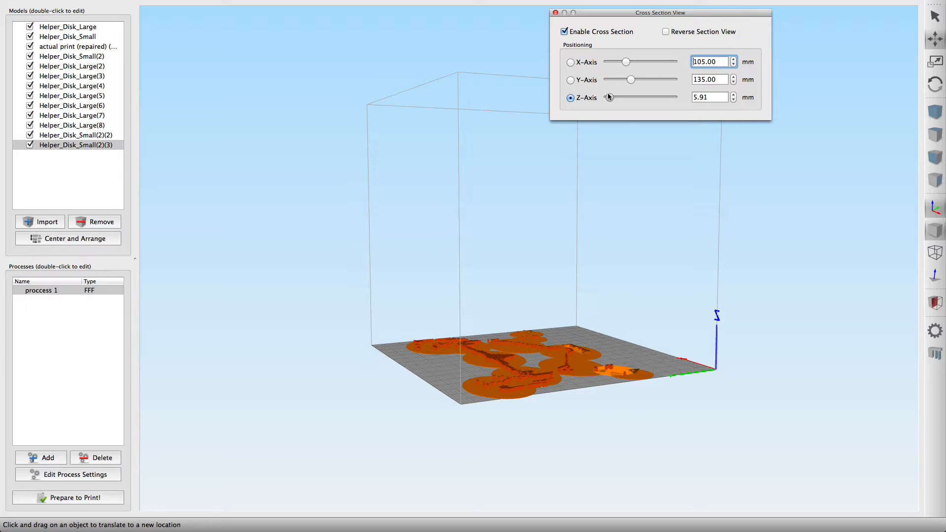
drag(649, 232, 393, 409)
drag(664, 253, 604, 184)
click(611, 100)
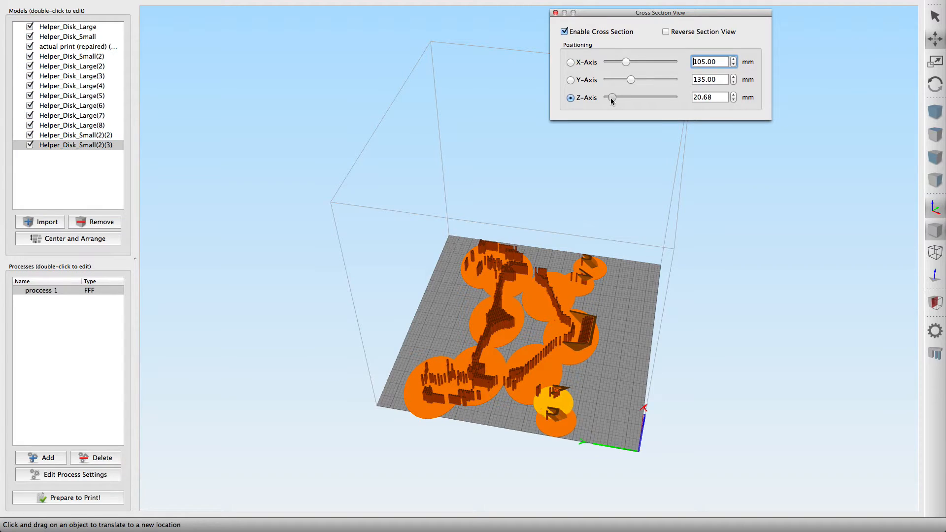
click(612, 100)
drag(612, 98, 615, 99)
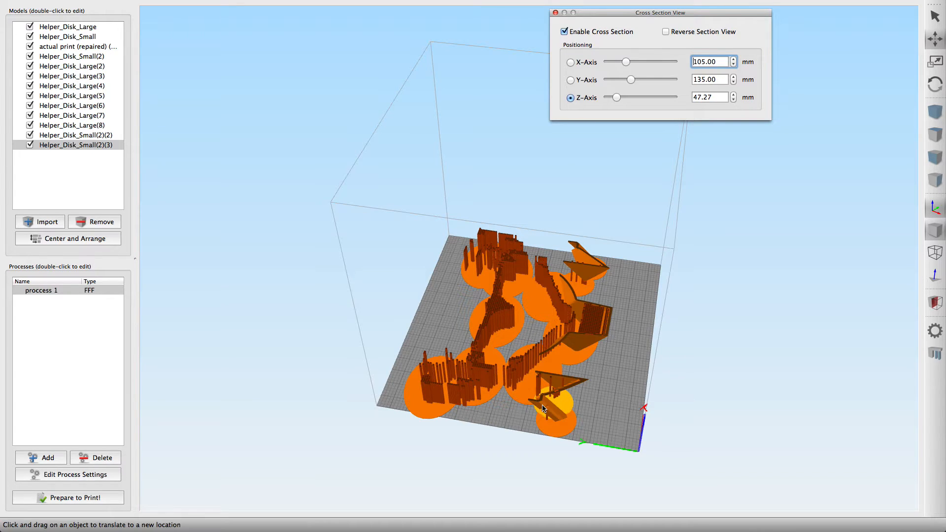
- Move the Z-axis cross section up through about 124 and 177 mm to examine the supports, return it to 390 mm and close the cross-section view
drag(616, 98, 629, 98)
drag(770, 371, 769, 343)
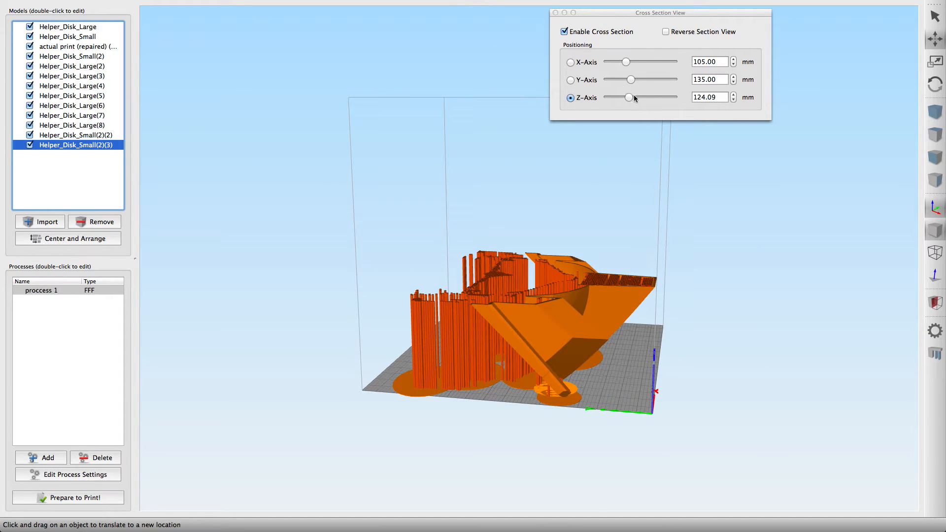
mouse_move(630, 98)
mouse_down()
mouse_move(638, 98)
mouse_move(637, 113)
mouse_up()
drag(669, 288, 669, 298)
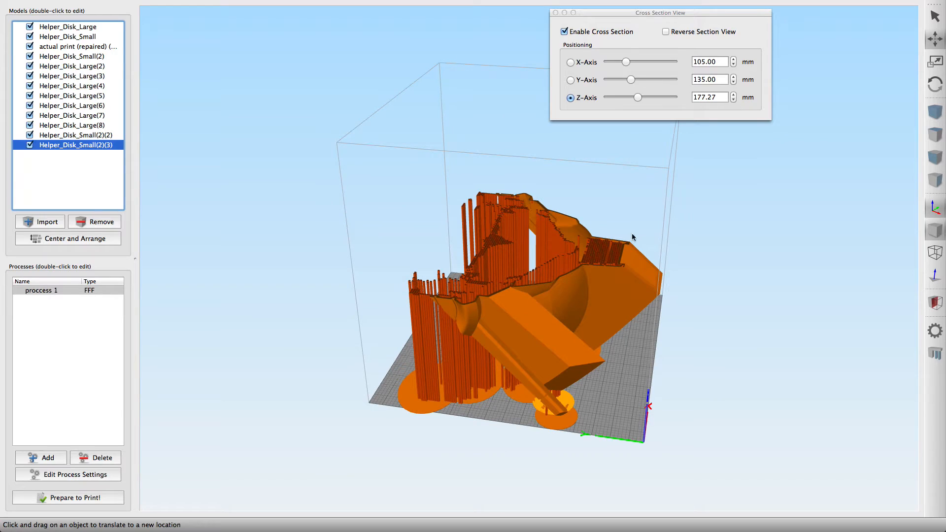
click(634, 98)
drag(635, 98, 617, 109)
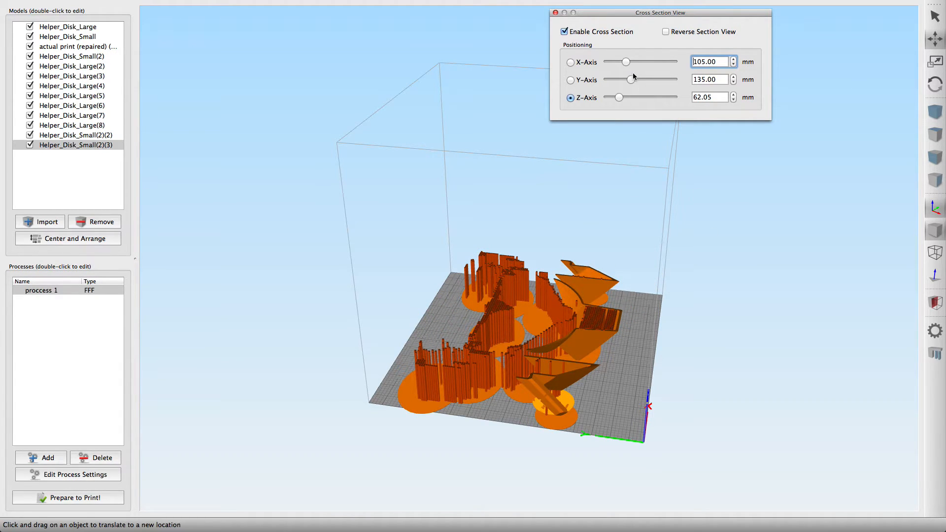
drag(620, 100, 648, 190)
drag(708, 234, 672, 97)
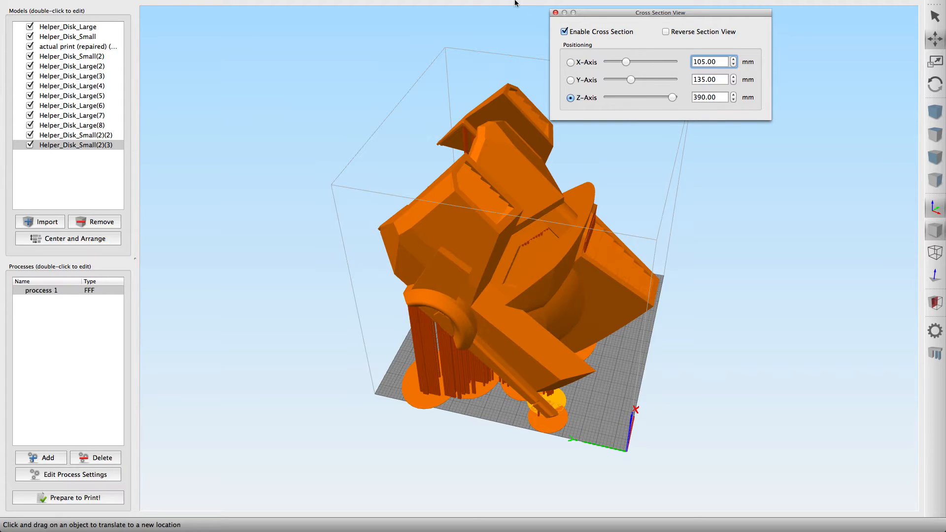
click(555, 13)
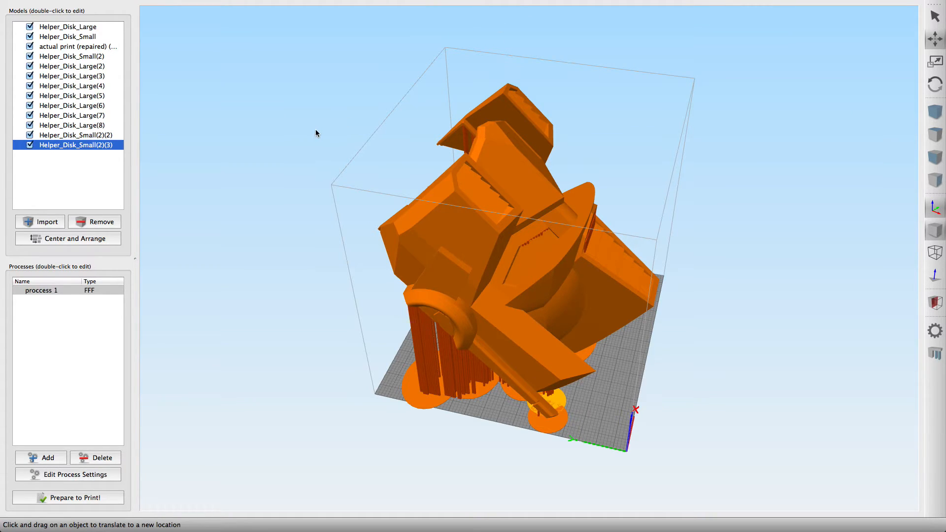
- Prepare the helmet and helper disks for printing with proccess 1, enabling support generation for the manual supports
click(116, 495)
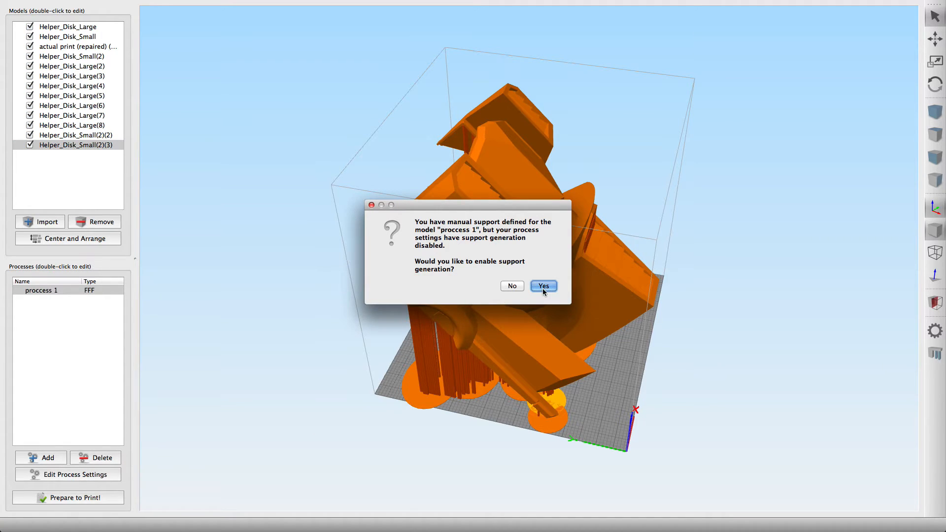
click(544, 288)
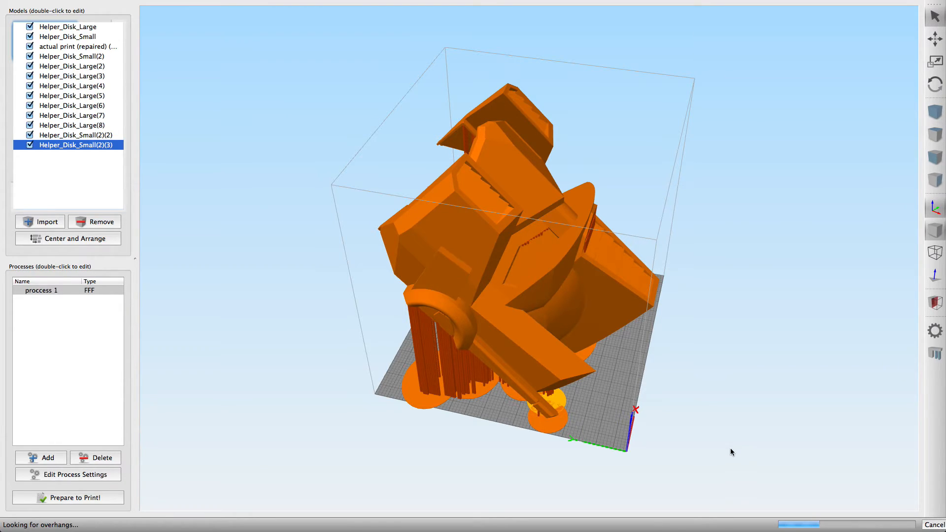
drag(737, 397, 708, 397)
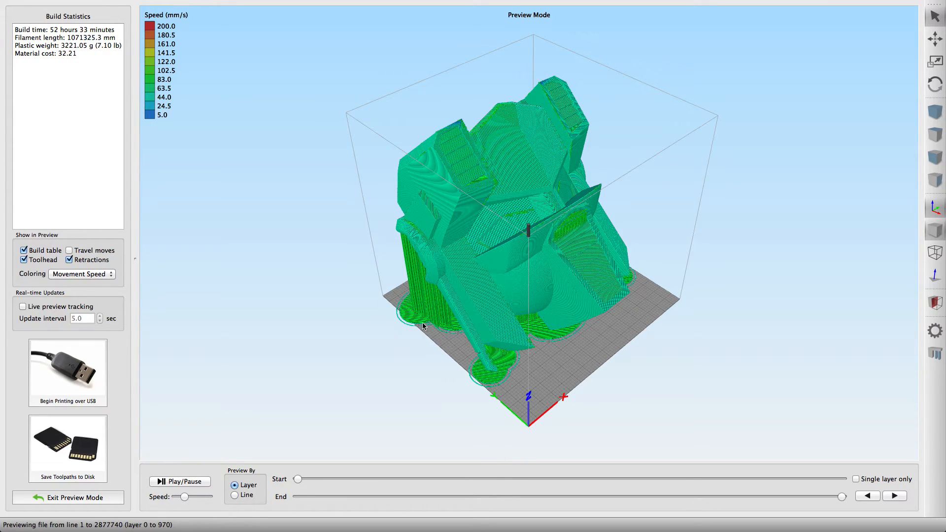
- Examine the full toolpath preview of the helmet, then limit it to the first layer to inspect the merged helper disks
scroll(401, 326, up, 3)
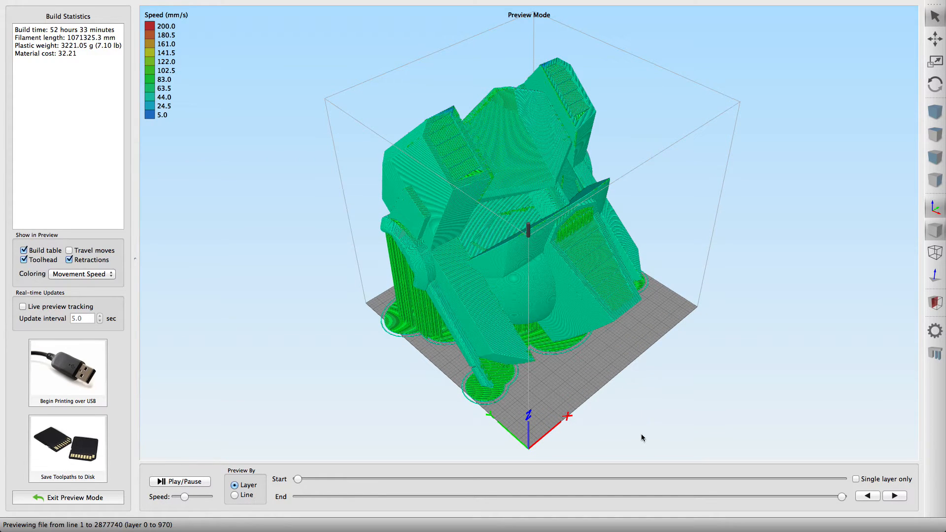
middle_drag(637, 397, 637, 393)
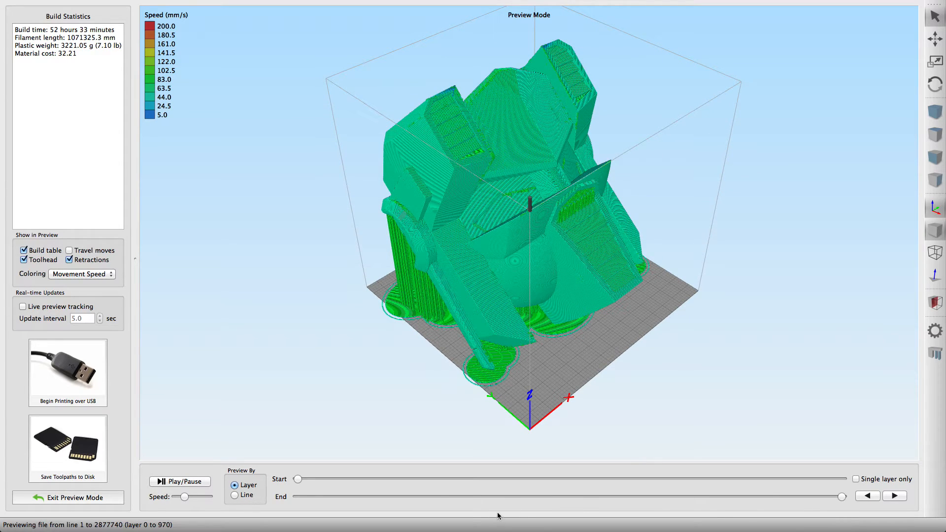
drag(843, 498, 296, 486)
drag(365, 392, 432, 323)
scroll(431, 324, up, 3)
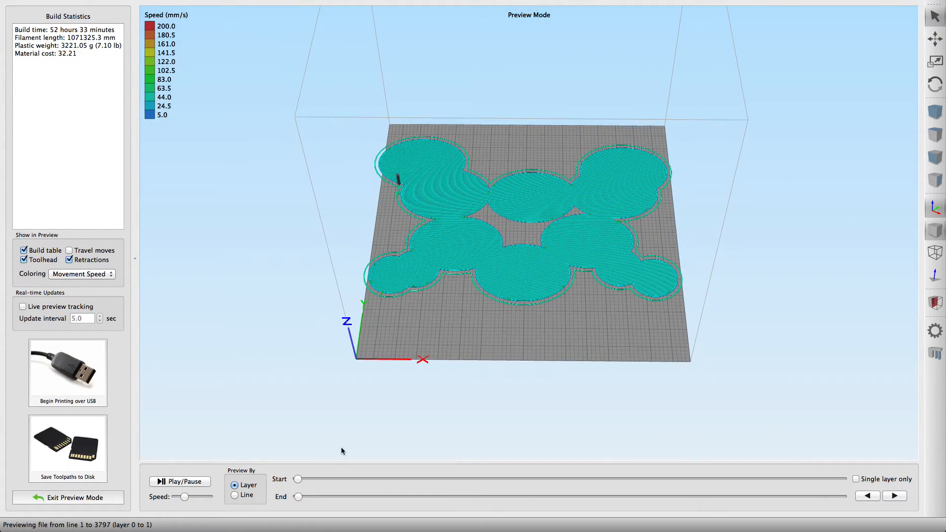
- Extend the toolpath preview to layer 21 and examine where the supports and helmet tips start on the helper disks
drag(301, 498, 306, 496)
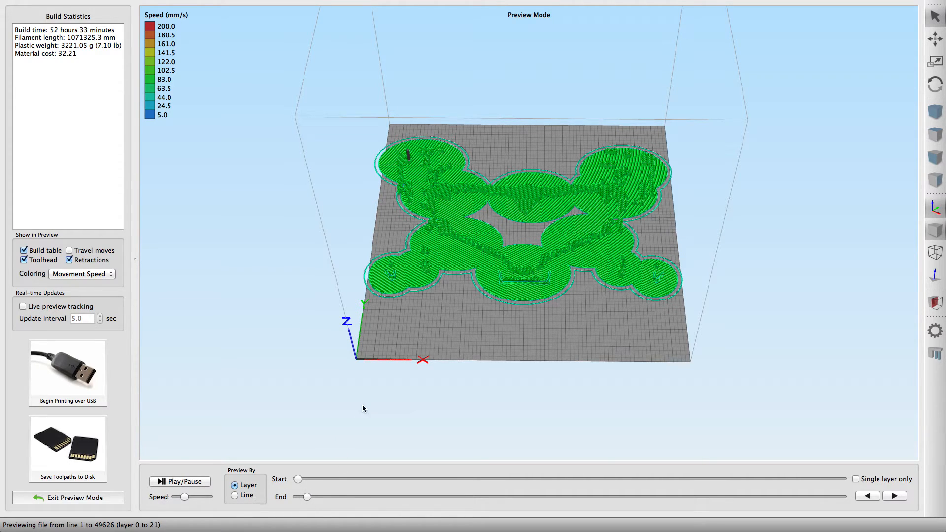
drag(445, 314, 433, 394)
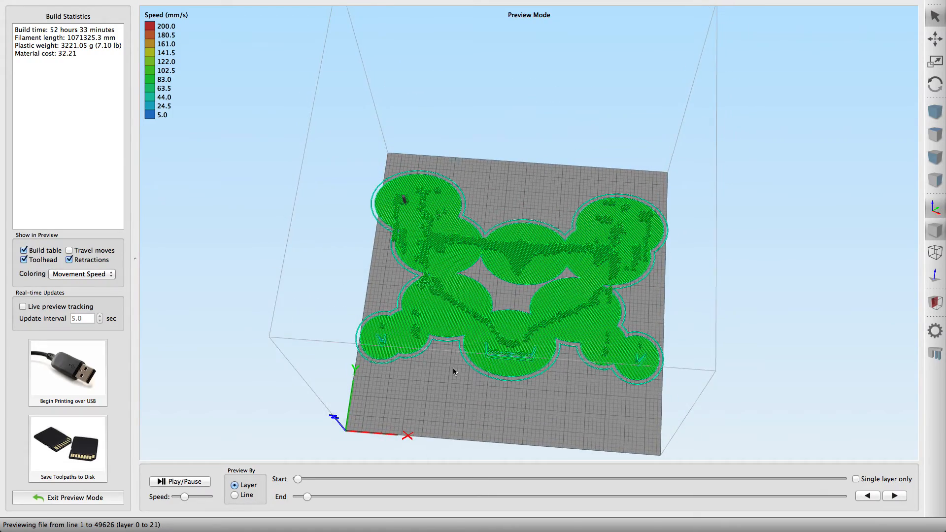
scroll(454, 368, up, 3)
scroll(488, 371, up, 1)
middle_drag(488, 370, 486, 388)
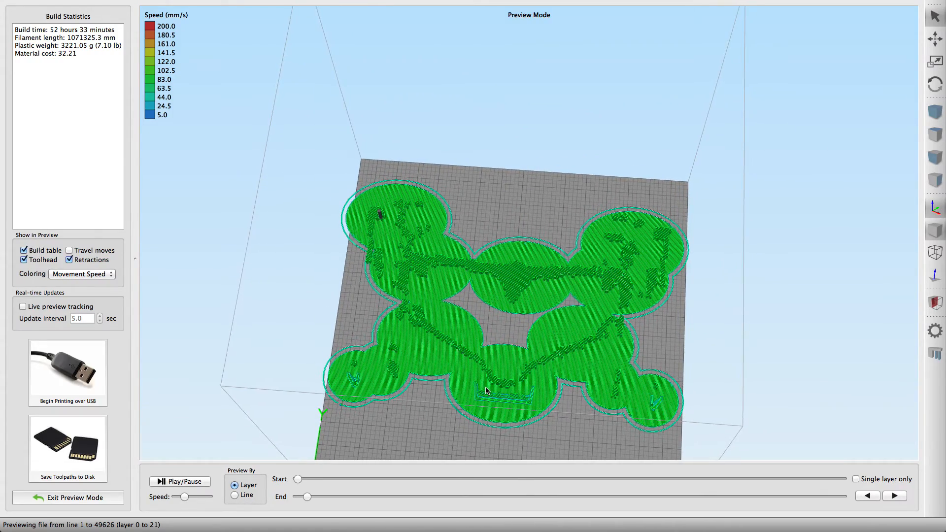
scroll(486, 391, down, 1)
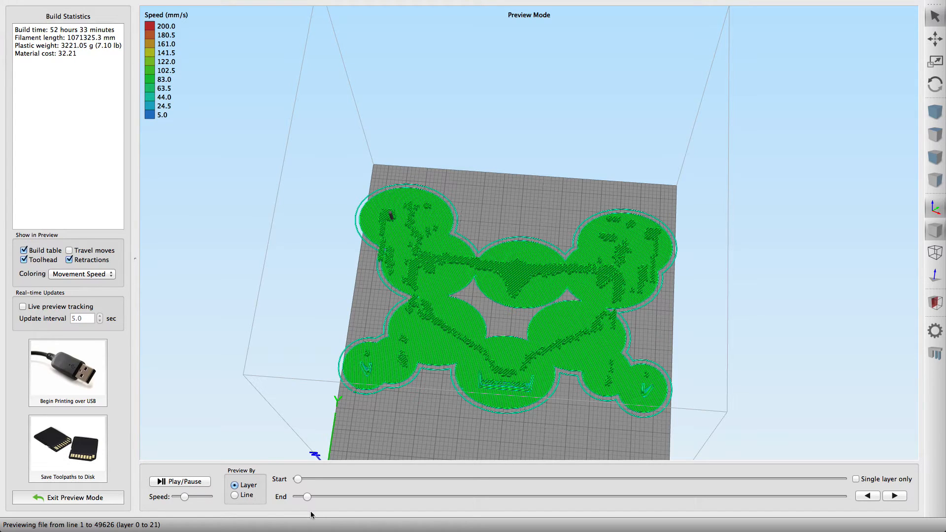
- Preview the toolpaths up to layer 576, then narrow the range to layers 340–598 and 474–598 to inspect the helmet's supports from inside
drag(307, 497, 661, 485)
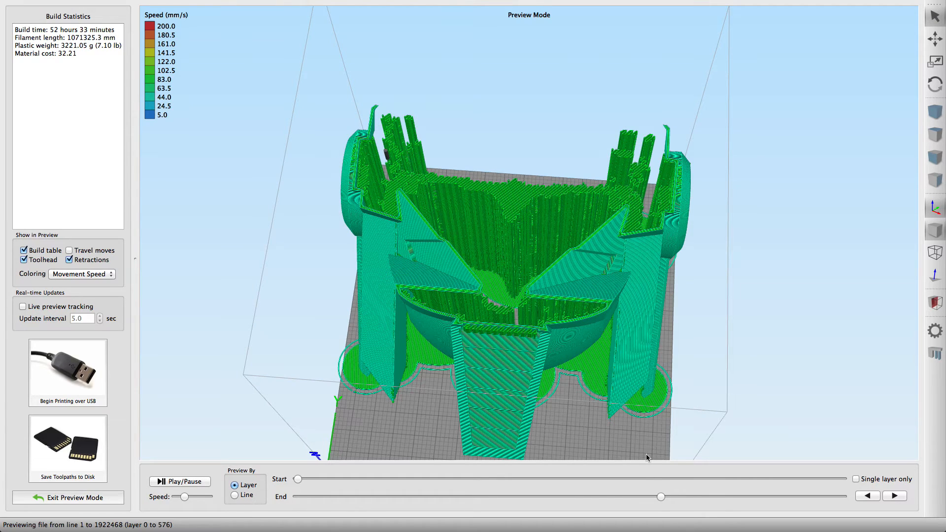
drag(298, 479, 495, 468)
drag(663, 364, 678, 397)
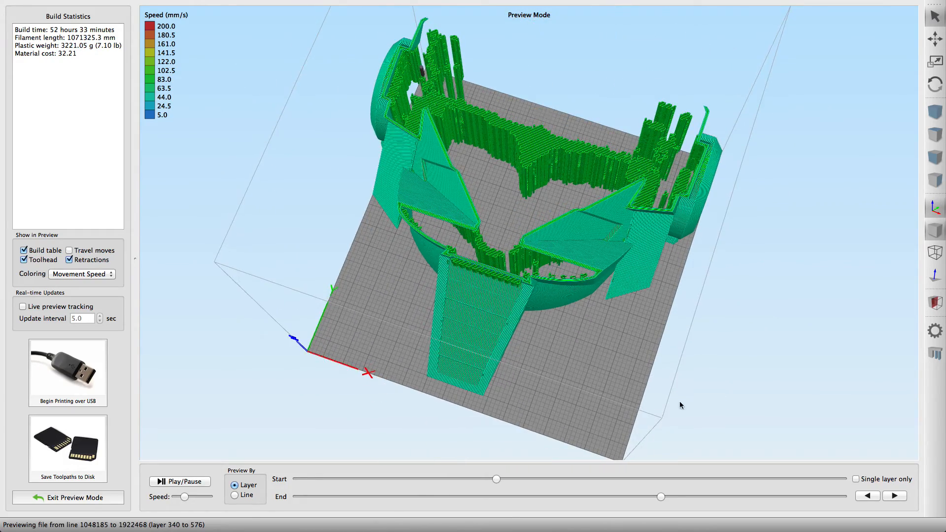
mouse_move(661, 497)
mouse_down()
mouse_move(722, 497)
mouse_move(675, 496)
mouse_up()
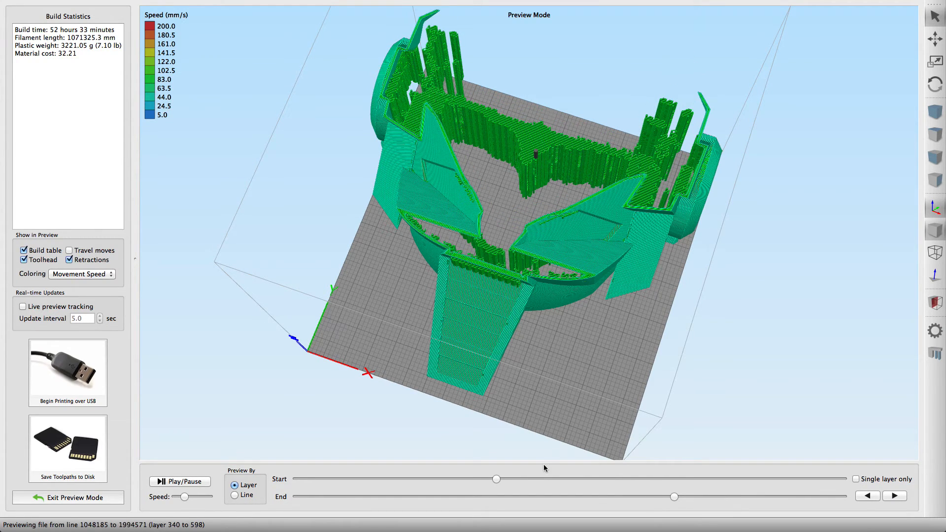
drag(499, 482, 610, 460)
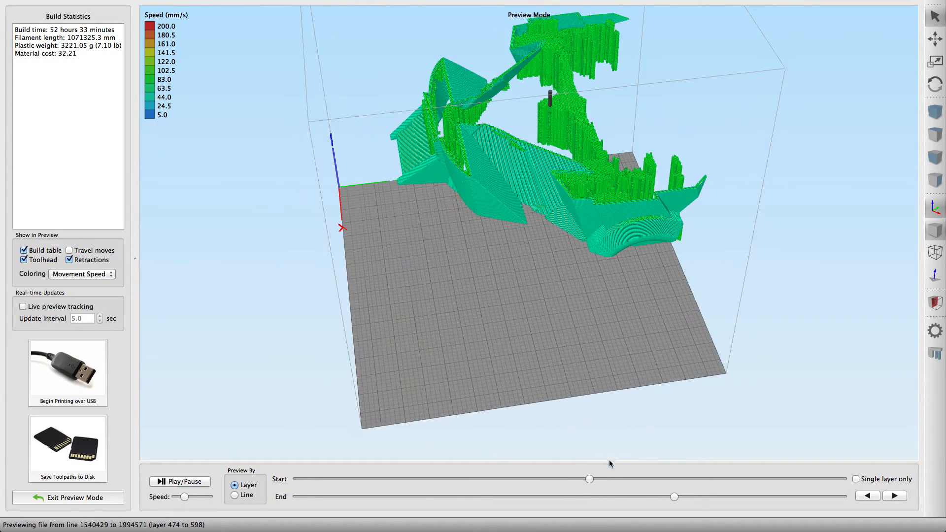
- Inspect the helmet's toolpaths over layers 474–769 and 551–970, then restore the full preview range of layers 0–970
drag(679, 496, 766, 495)
drag(569, 366, 525, 326)
drag(445, 383, 513, 349)
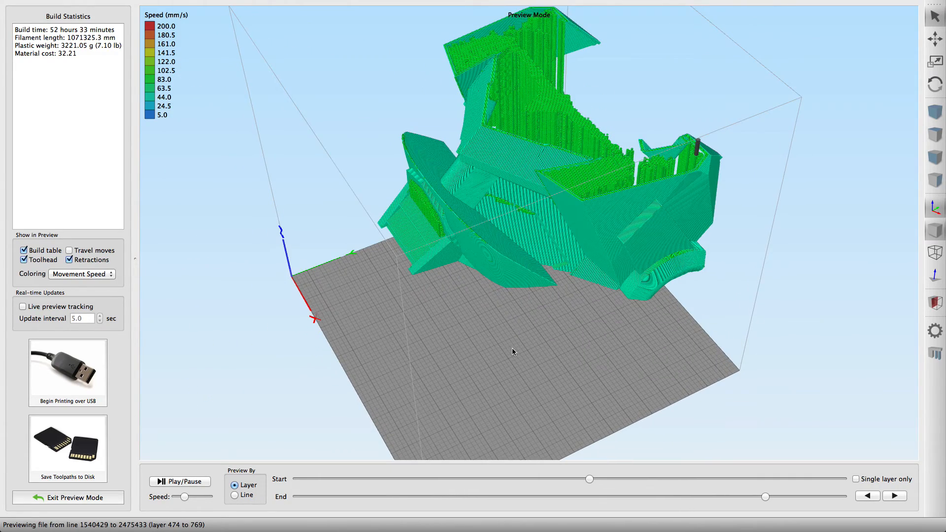
drag(589, 479, 646, 472)
drag(770, 496, 879, 493)
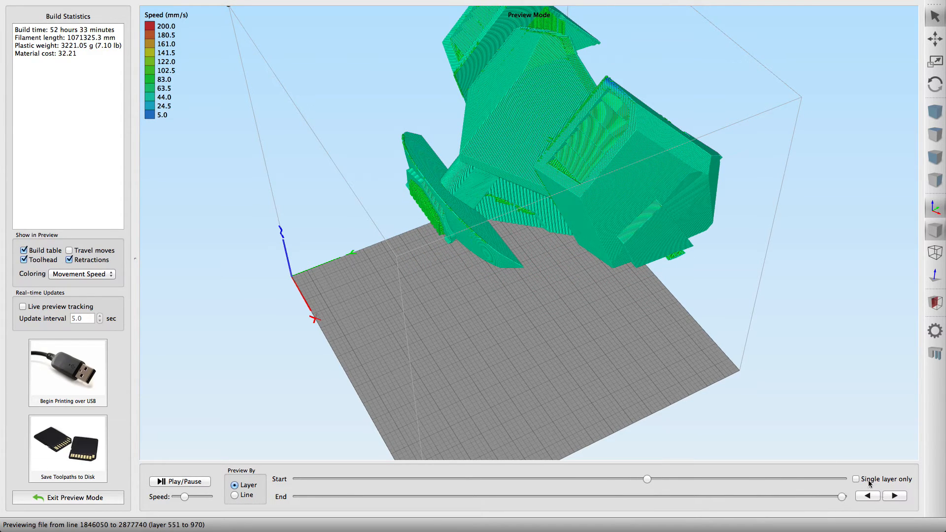
mouse_move(650, 364)
mouse_down()
mouse_move(607, 368)
mouse_move(593, 407)
mouse_move(558, 403)
mouse_move(496, 371)
mouse_move(566, 381)
mouse_move(646, 375)
mouse_up()
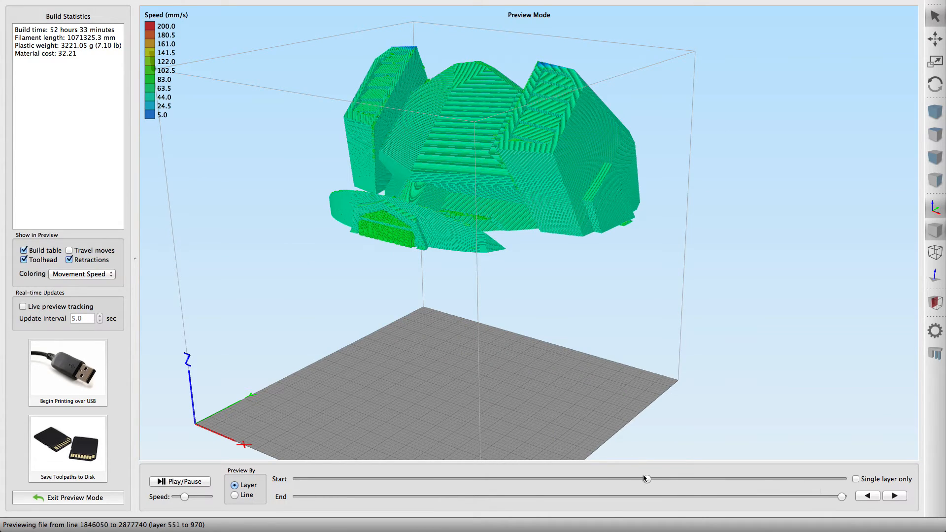
drag(646, 479, 287, 479)
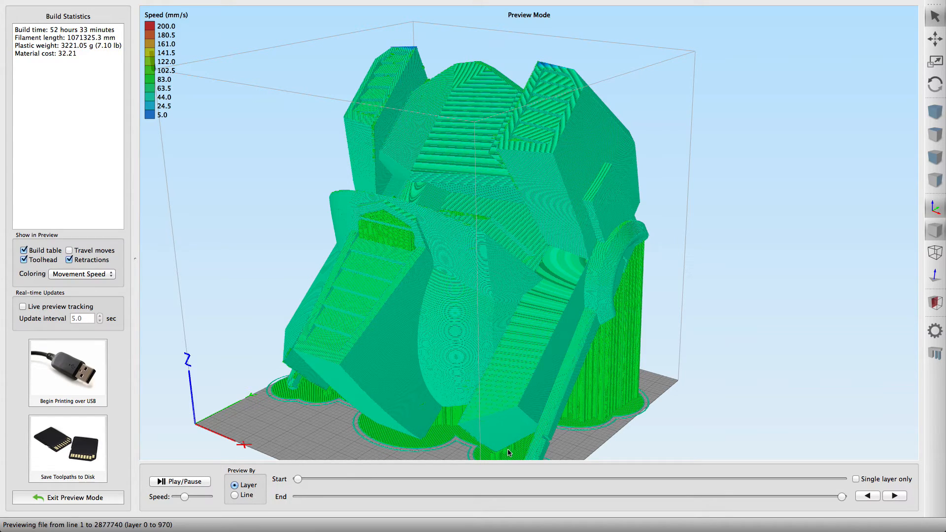
- Exit the toolpath preview and examine the helmet, manual supports and helper disks from below, the side, the front and the back
click(82, 497)
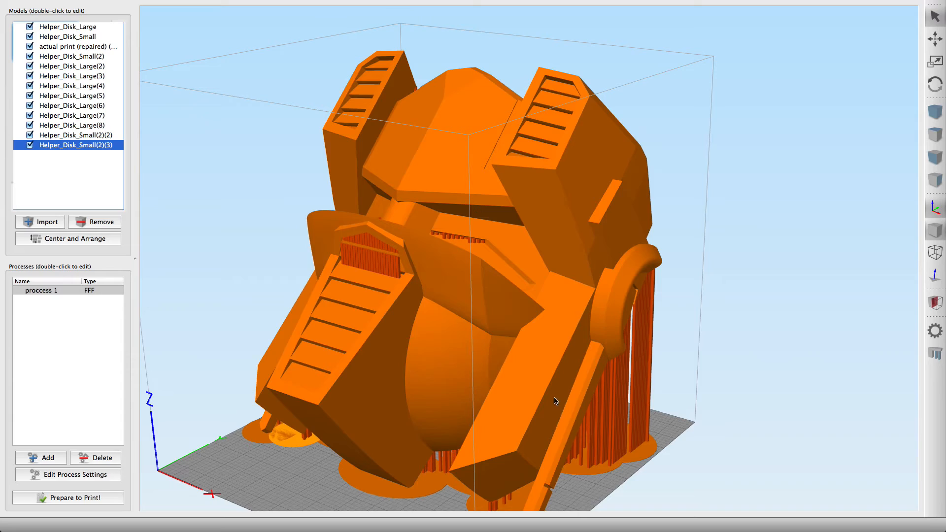
drag(718, 484, 523, 438)
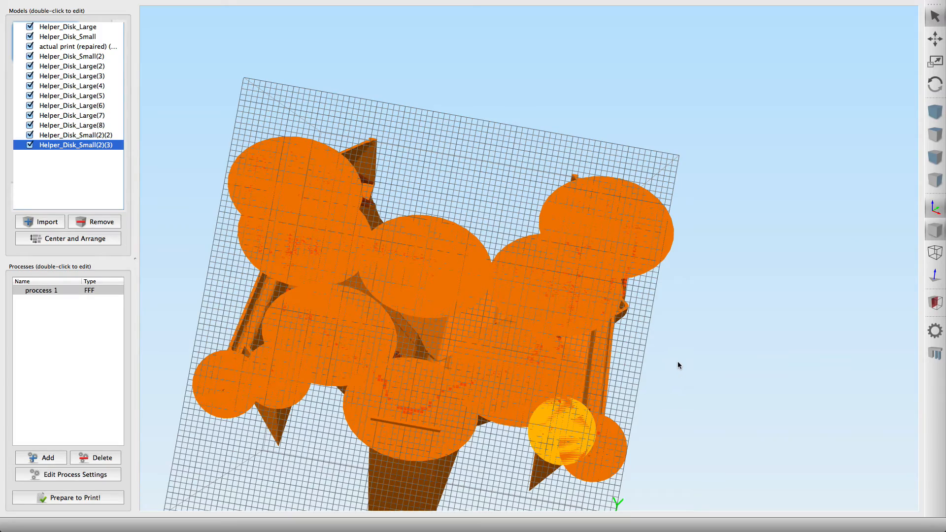
drag(670, 353, 509, 298)
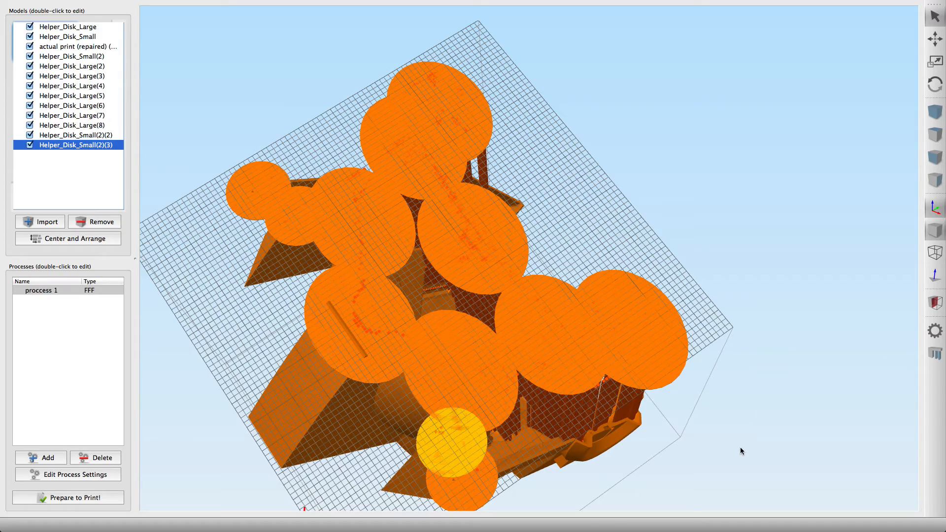
drag(738, 452, 780, 433)
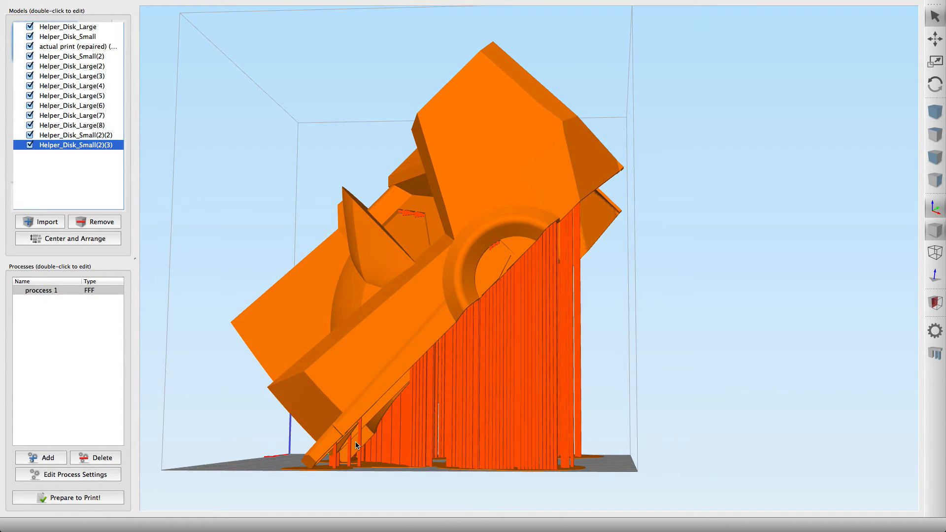
drag(705, 393, 386, 401)
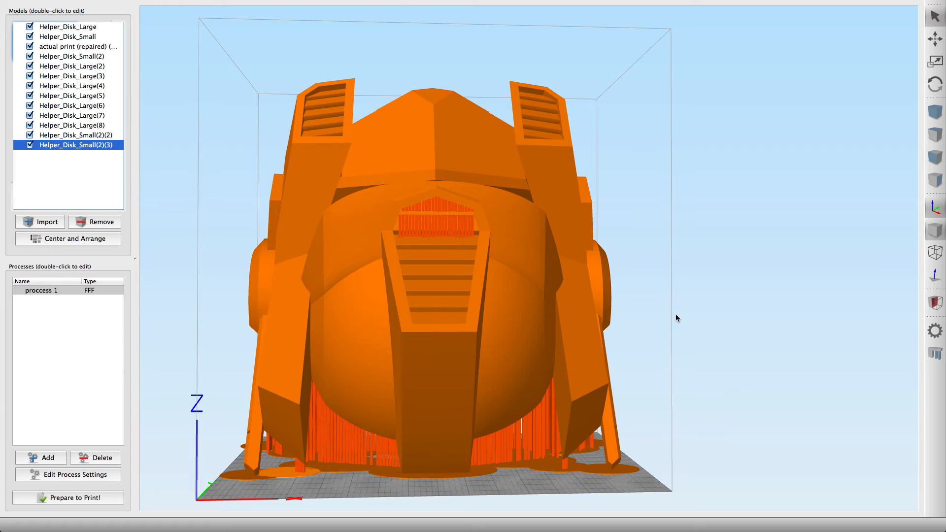
scroll(665, 328, up, 5)
drag(661, 334, 609, 322)
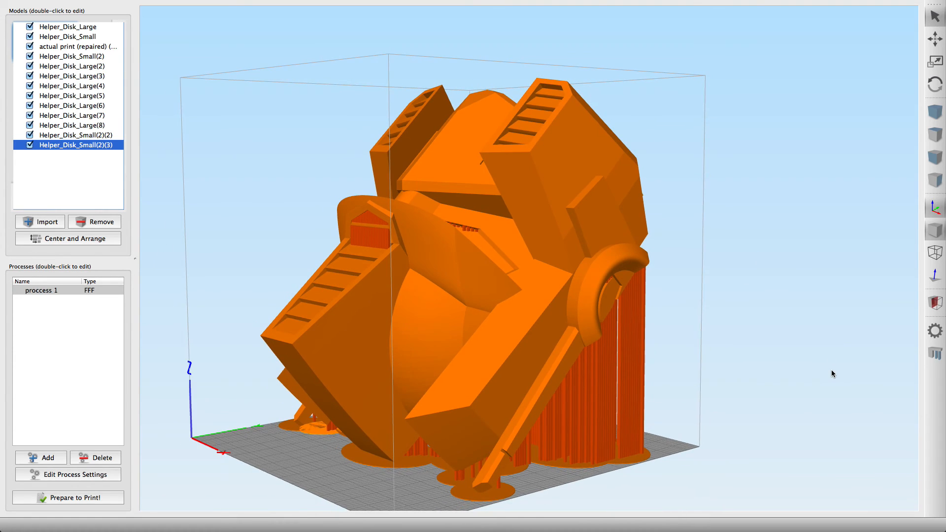
drag(831, 374, 763, 376)
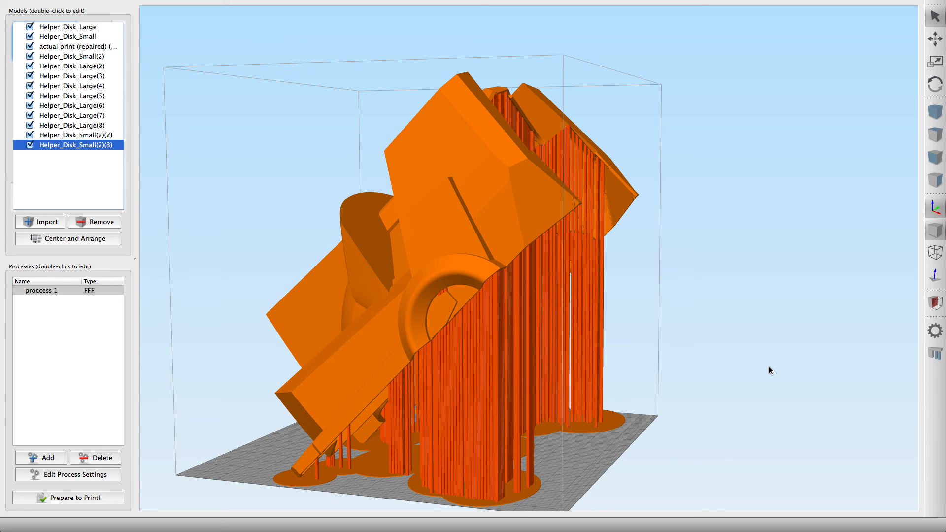
drag(755, 404, 726, 400)
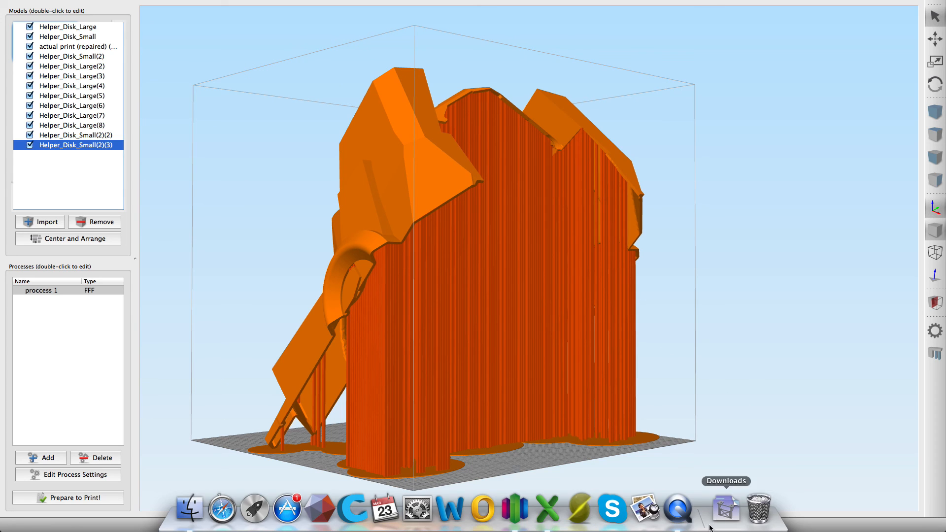
right_click(689, 515)
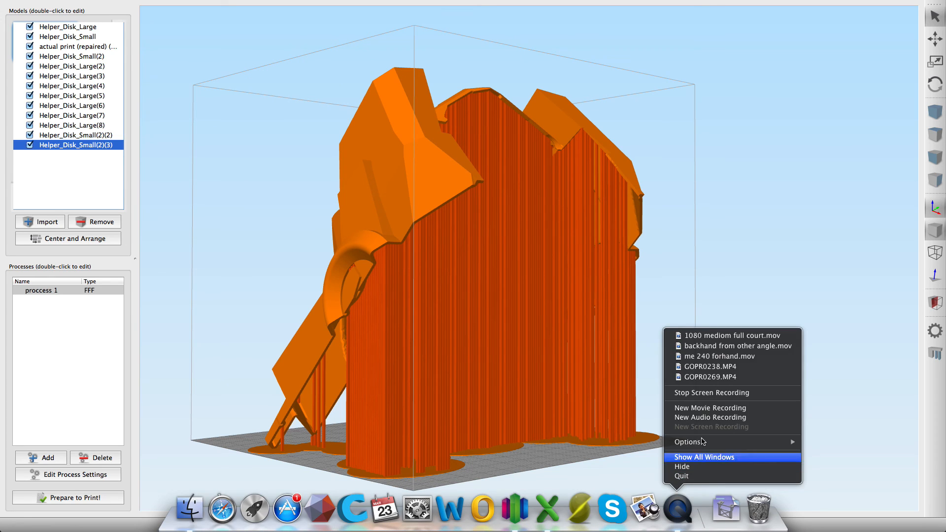